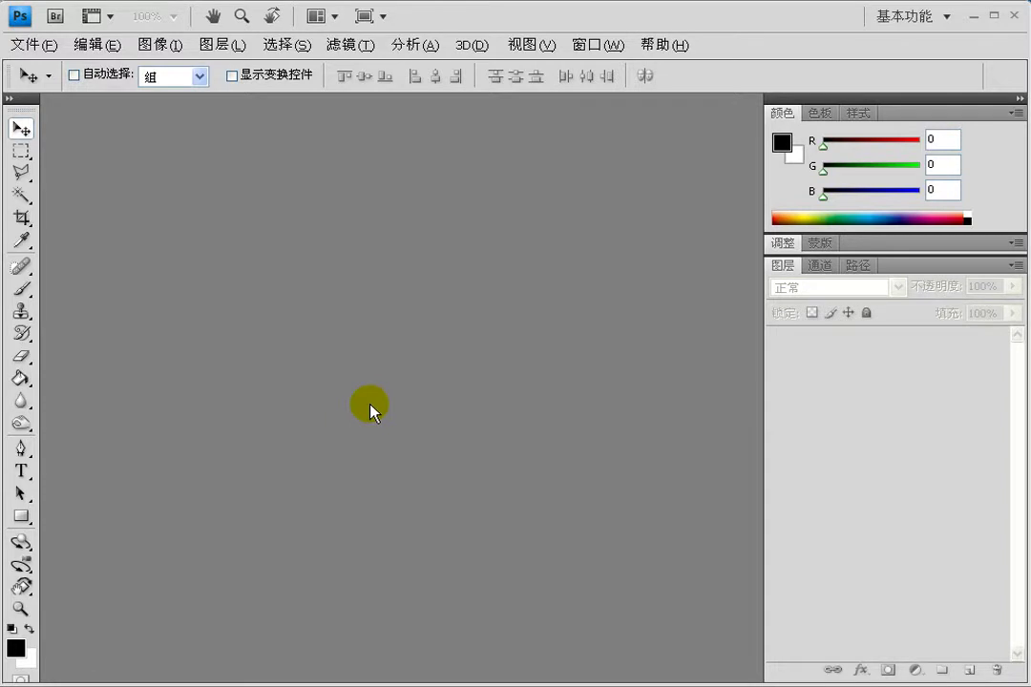
# Step: Create a transparent 20 × 15 cm, 300 ppi document in its own floating window, with the Brush tool selected
pyautogui.click(29, 45)
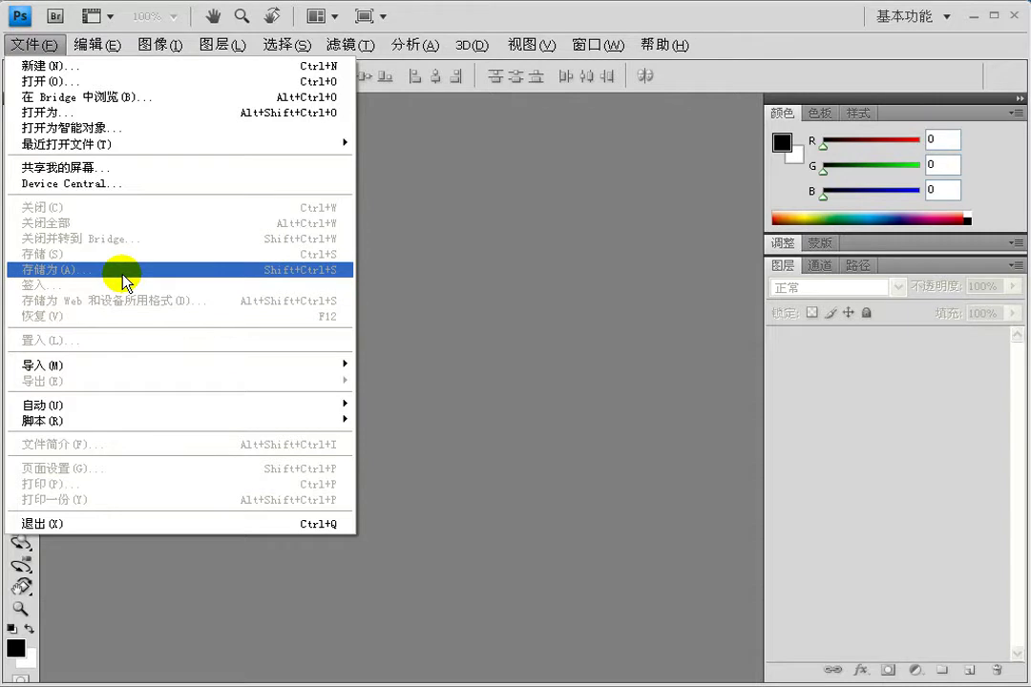
pyautogui.click(21, 66)
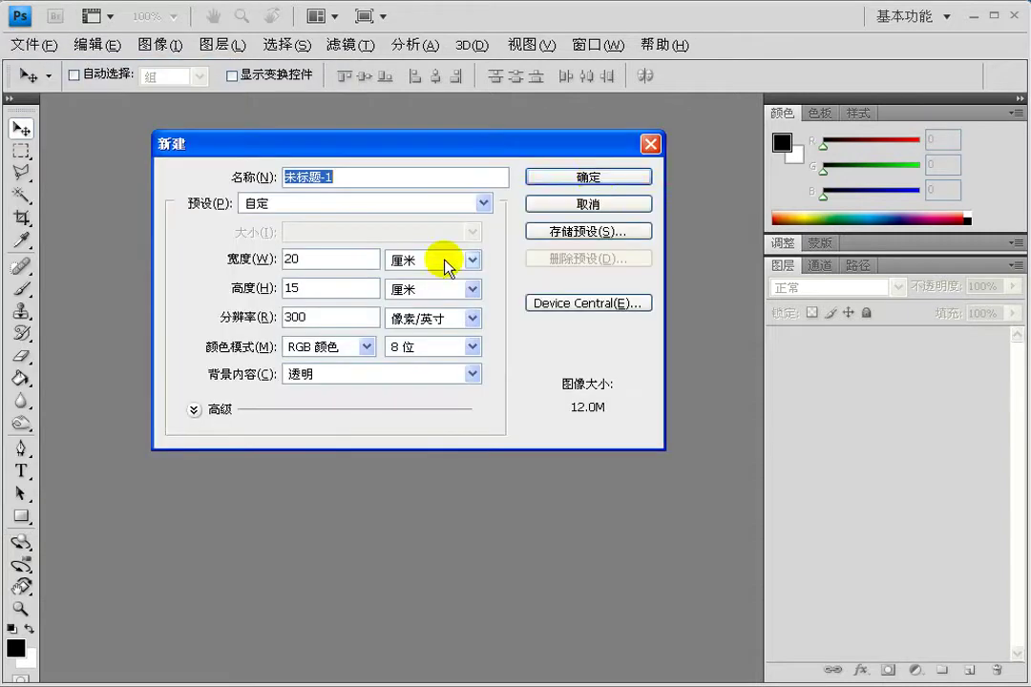
pyautogui.click(592, 179)
pyautogui.moveTo(196, 112); pyautogui.dragTo(244, 229)
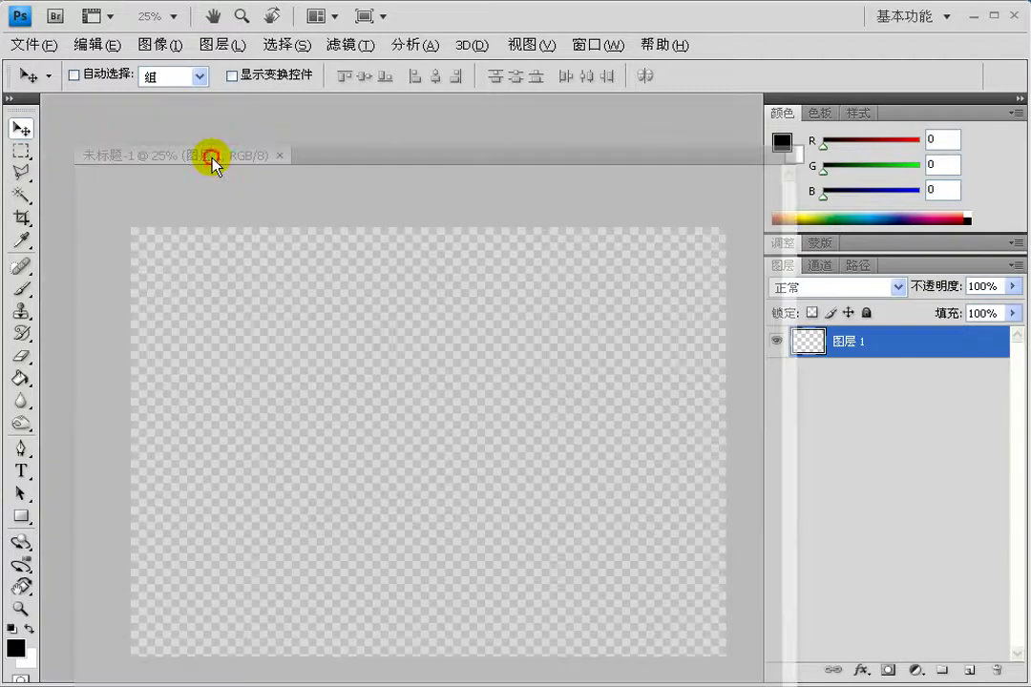
pyautogui.click(22, 290)
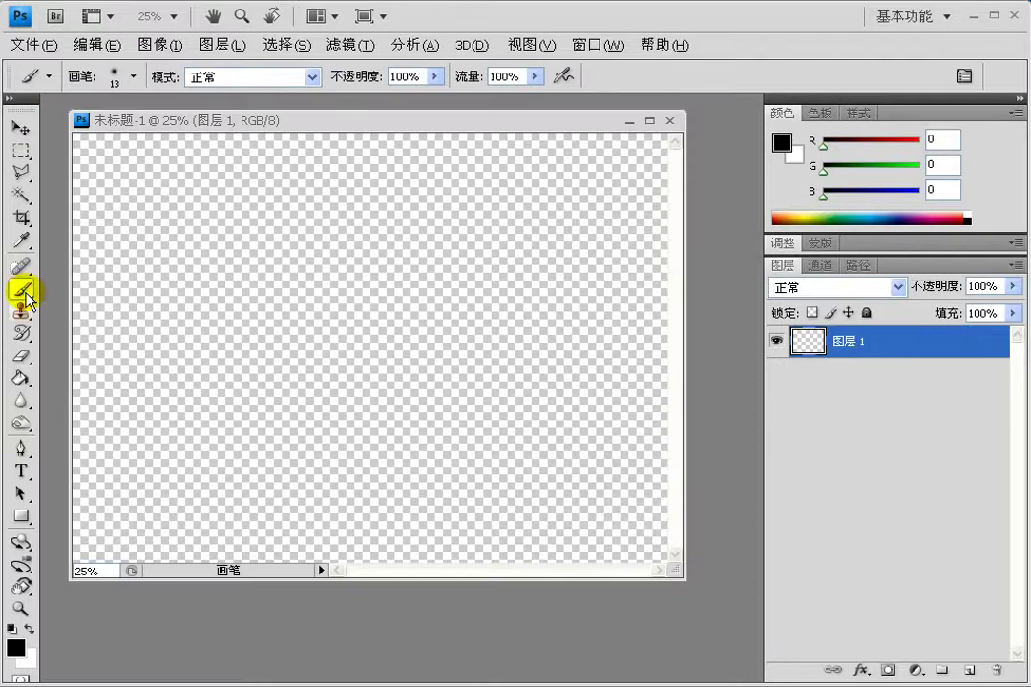
# Step: Paint a black looping scribble crossed by a diagonal line using the 19 px hard round brush
pyautogui.click(133, 77)
pyautogui.click(203, 241)
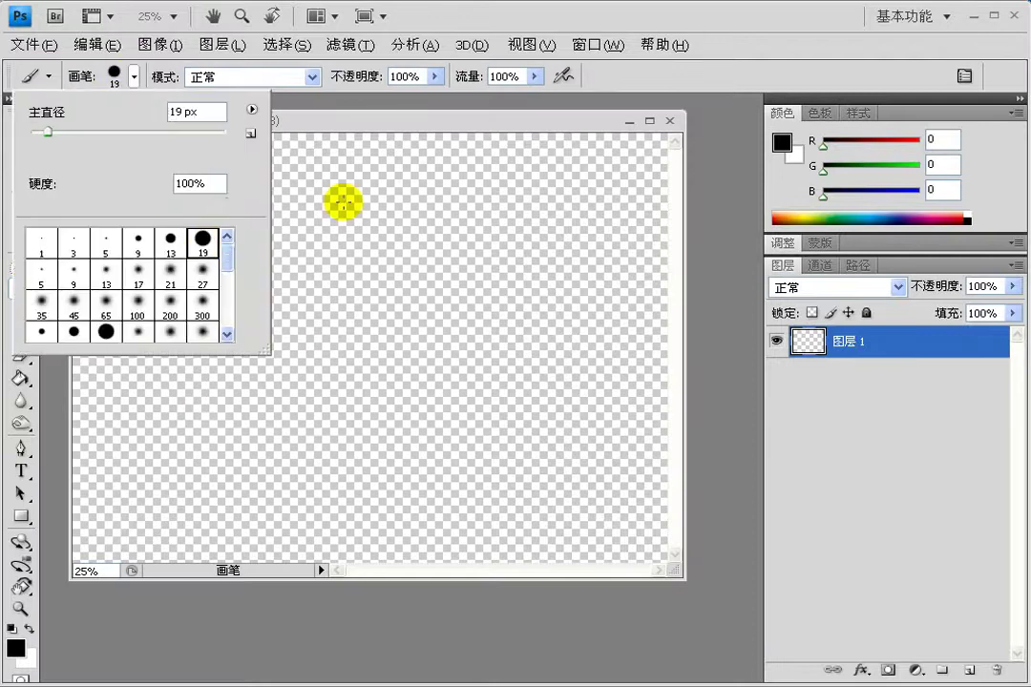
pyautogui.click(426, 122)
pyautogui.click(152, 357)
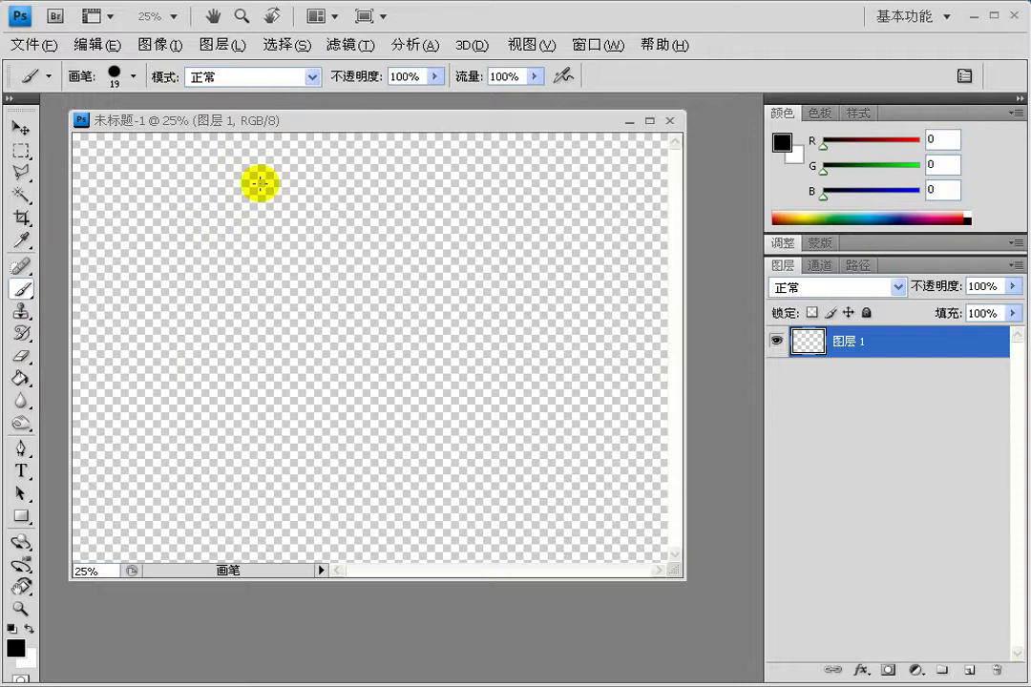
pyautogui.keyDown('shift'); pyautogui.click(300, 184); pyautogui.keyUp('shift')
pyautogui.moveTo(299, 184)
pyautogui.mouseDown()
pyautogui.moveTo(358, 298)
pyautogui.moveTo(173, 318)
pyautogui.moveTo(161, 177)
pyautogui.moveTo(242, 283)
pyautogui.moveTo(194, 218)
pyautogui.moveTo(281, 305)
pyautogui.moveTo(266, 245)
pyautogui.mouseUp()
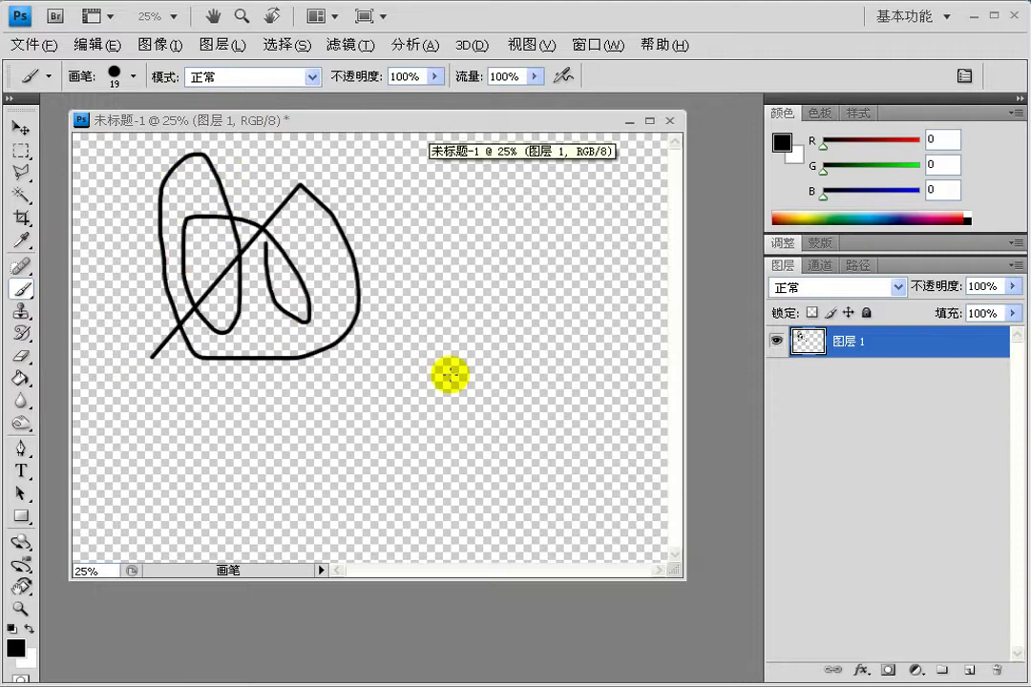
pyautogui.click(33, 45)
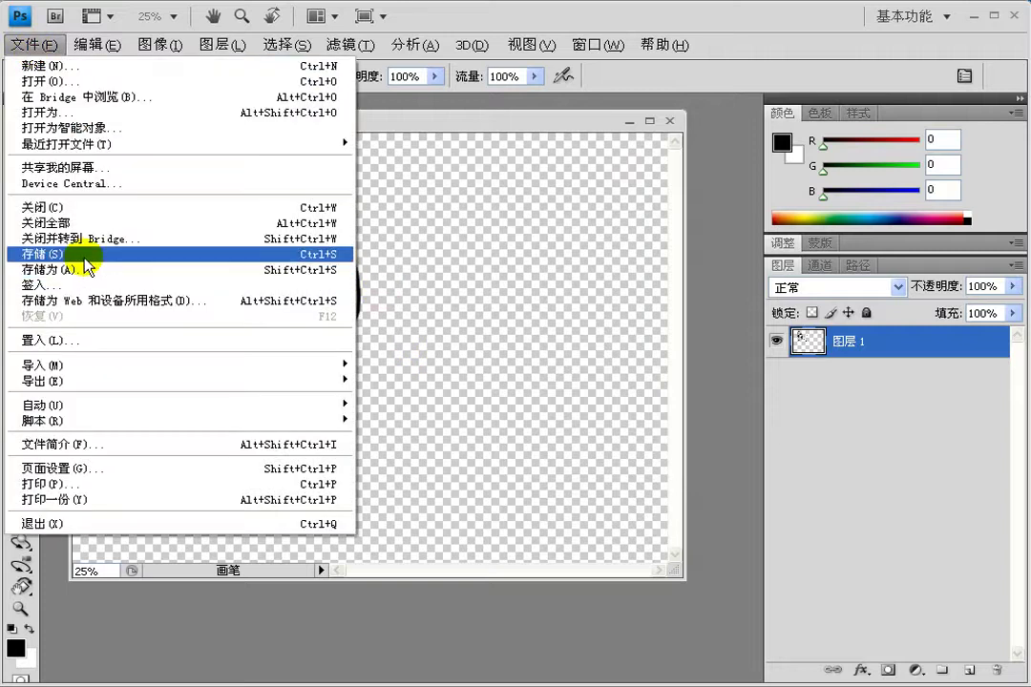
# Step: Save the document to the Desktop as 123.psd with maximum compatibility
pyautogui.click(197, 256)
pyautogui.click(463, 105)
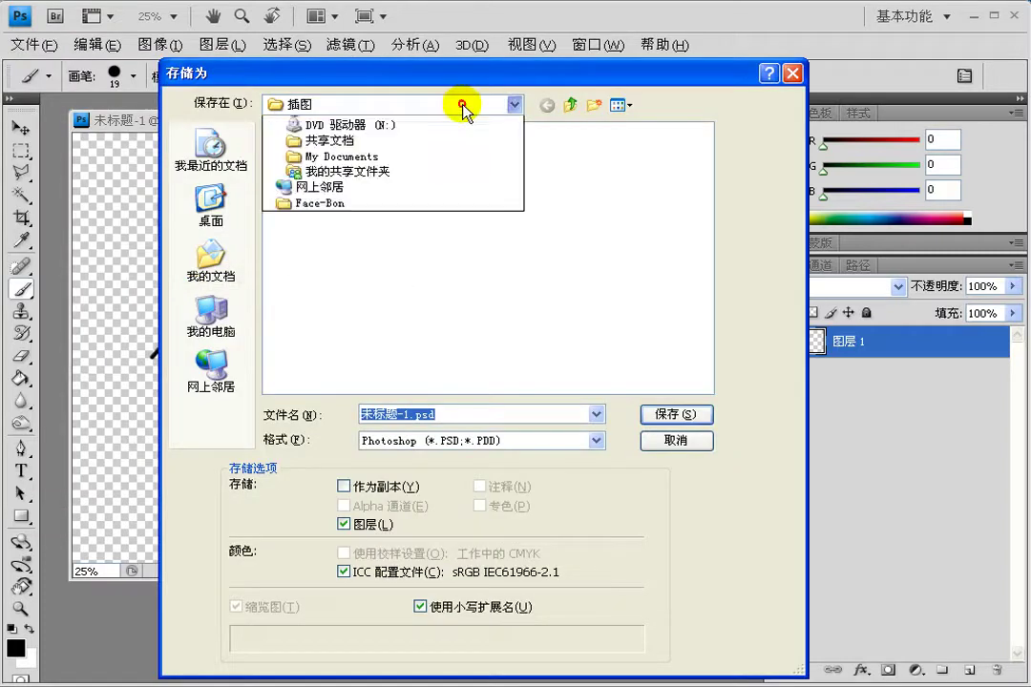
pyautogui.click(341, 139)
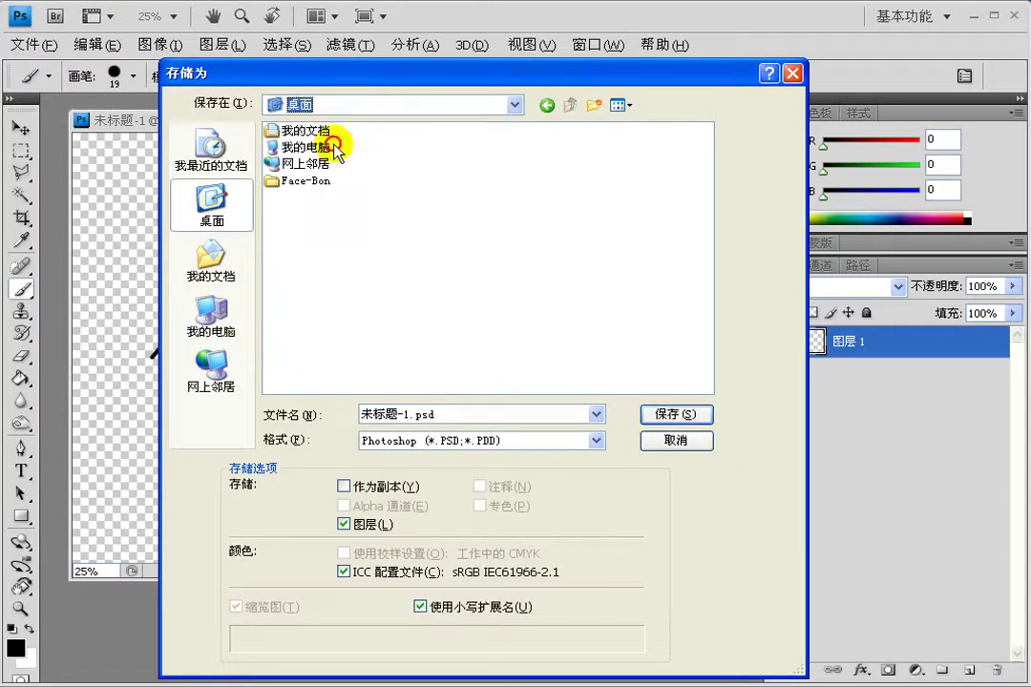
pyautogui.doubleClick(456, 417)
pyautogui.write('123')
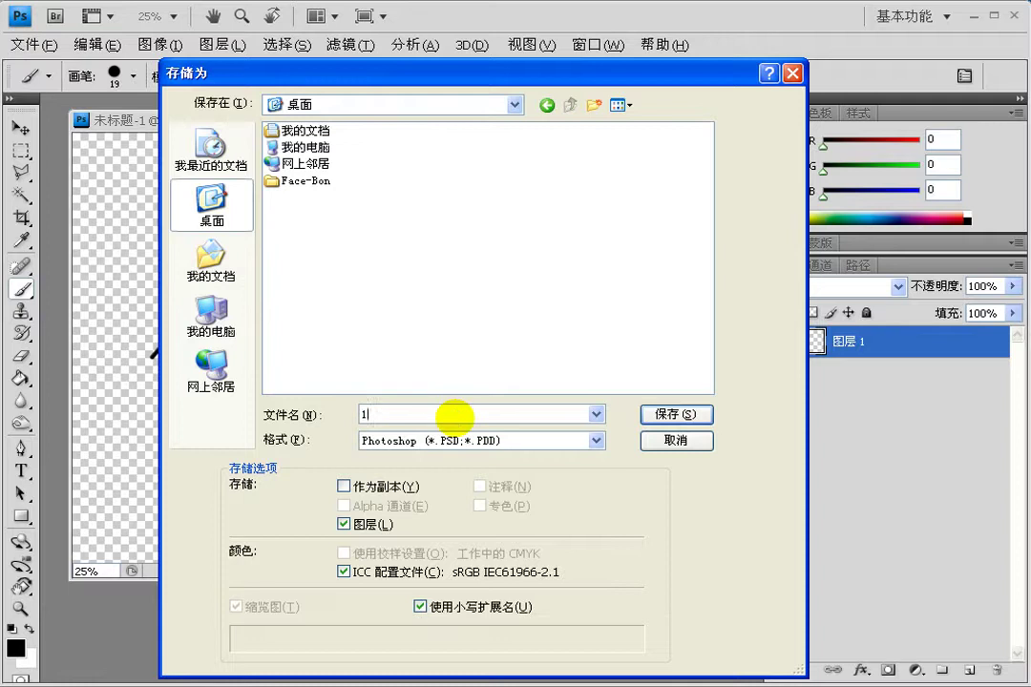
pyautogui.click(683, 418)
pyautogui.click(718, 236)
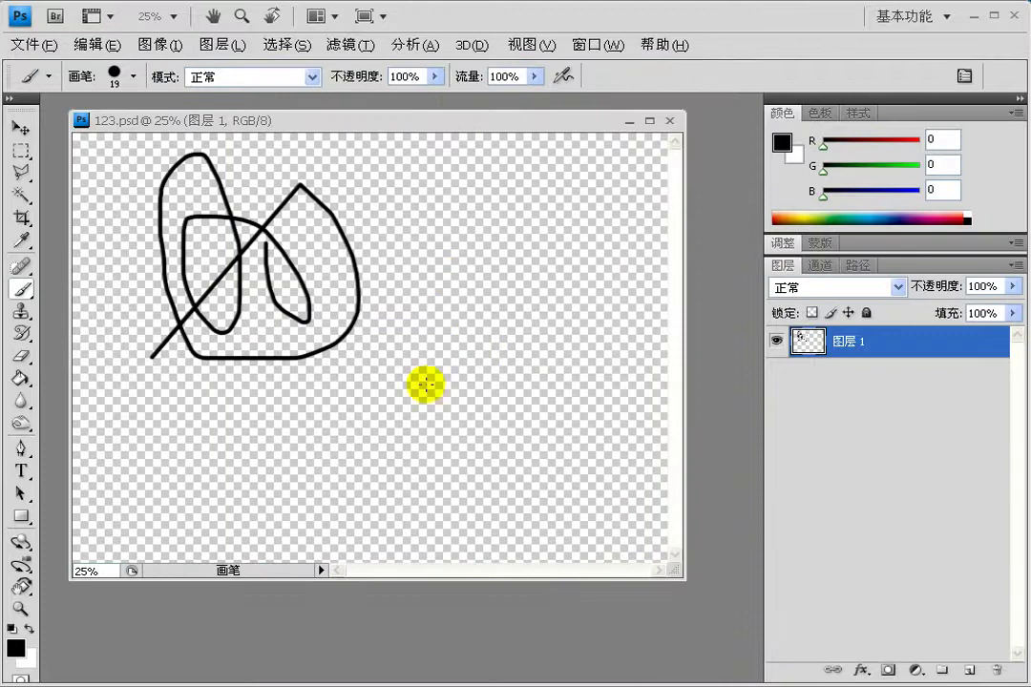
# Step: Paint a pure red (R 255) looping scribble right of the black one and resave 123.psd
pyautogui.moveTo(914, 141); pyautogui.dragTo(922, 142)
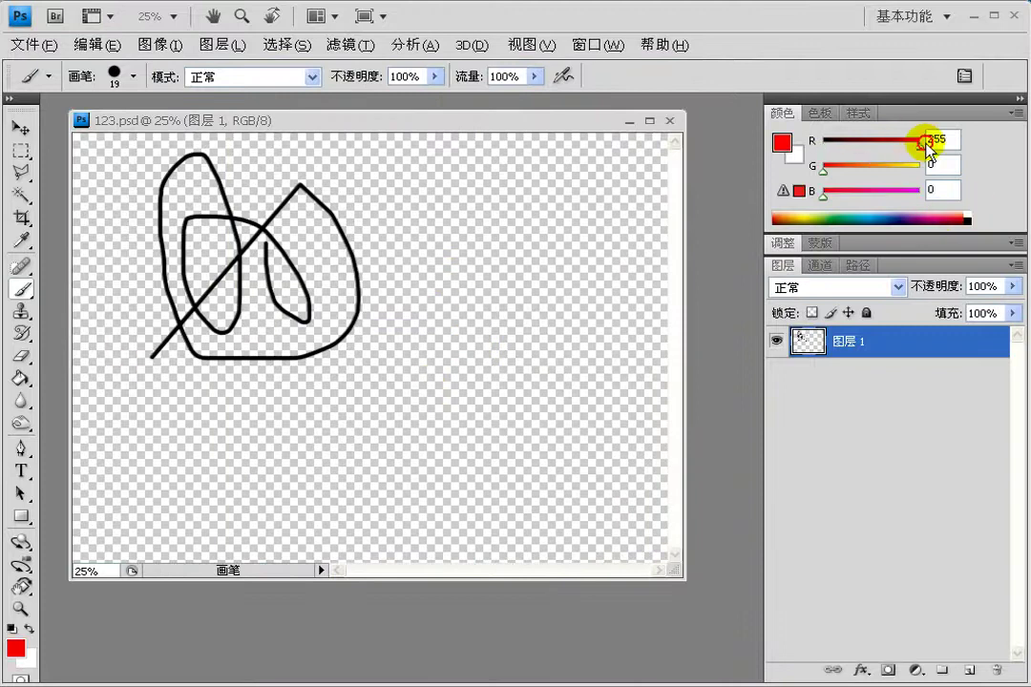
pyautogui.moveTo(409, 402); pyautogui.dragTo(531, 391)
pyautogui.moveTo(474, 447)
pyautogui.mouseDown()
pyautogui.moveTo(524, 198)
pyautogui.moveTo(563, 348)
pyautogui.mouseUp()
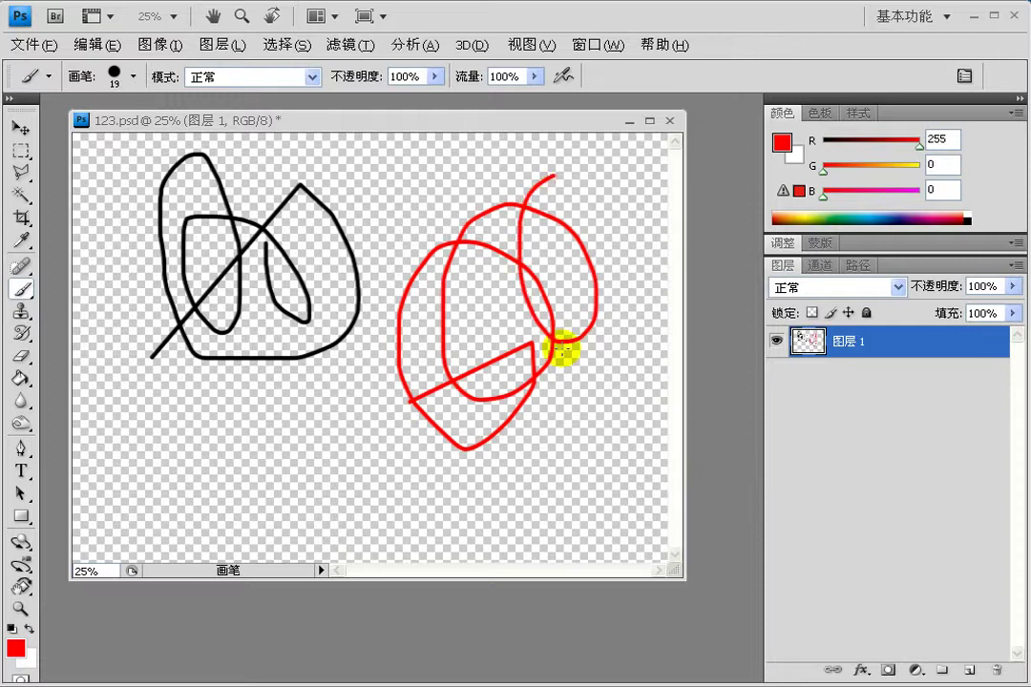
pyautogui.click(33, 44)
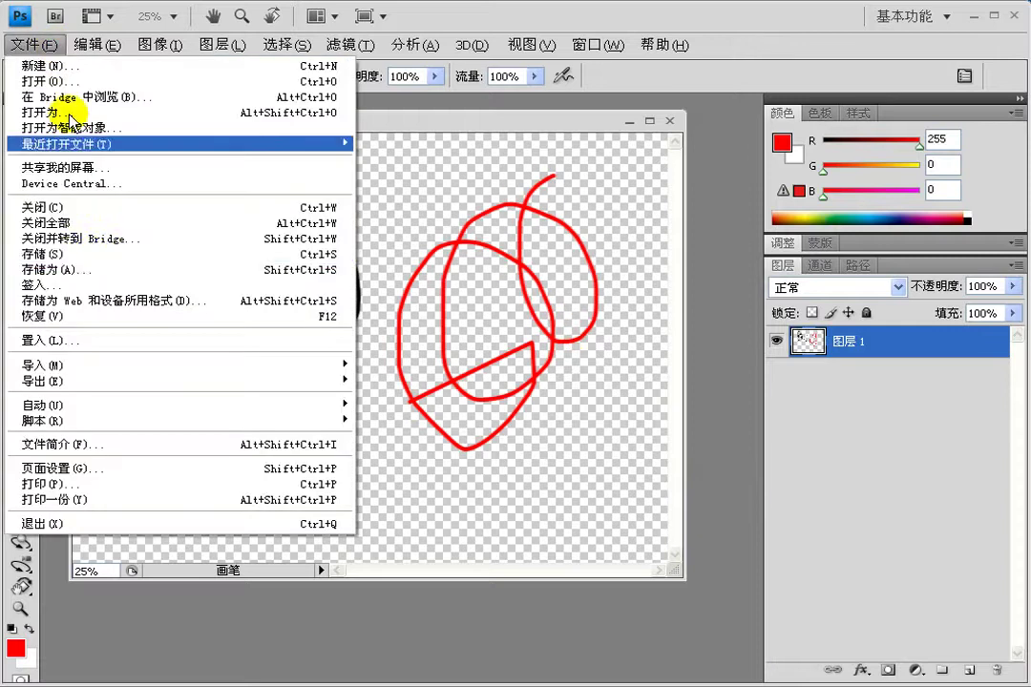
pyautogui.click(94, 255)
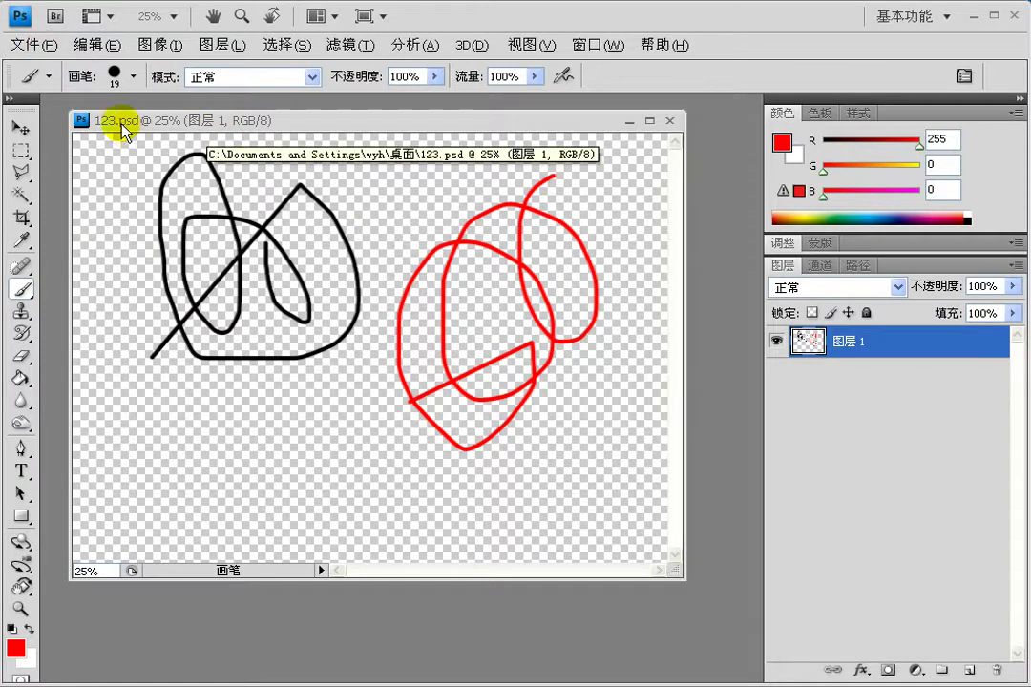
# Step: Close 123.psd and reopen it from the desktop
pyautogui.click(671, 123)
pyautogui.doubleClick(525, 239)
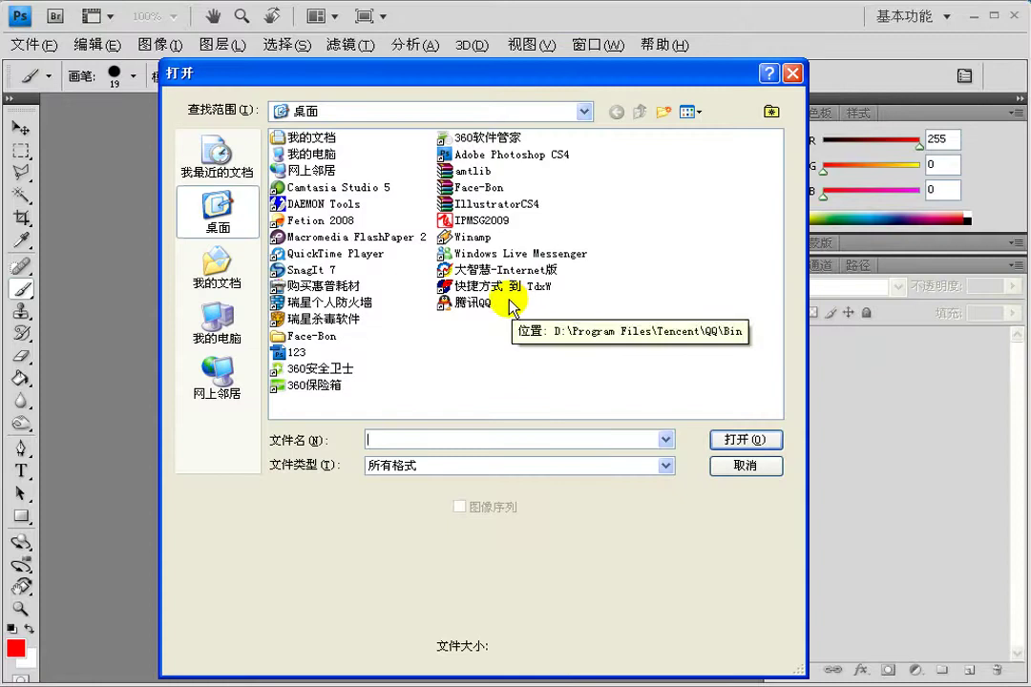
pyautogui.click(291, 353)
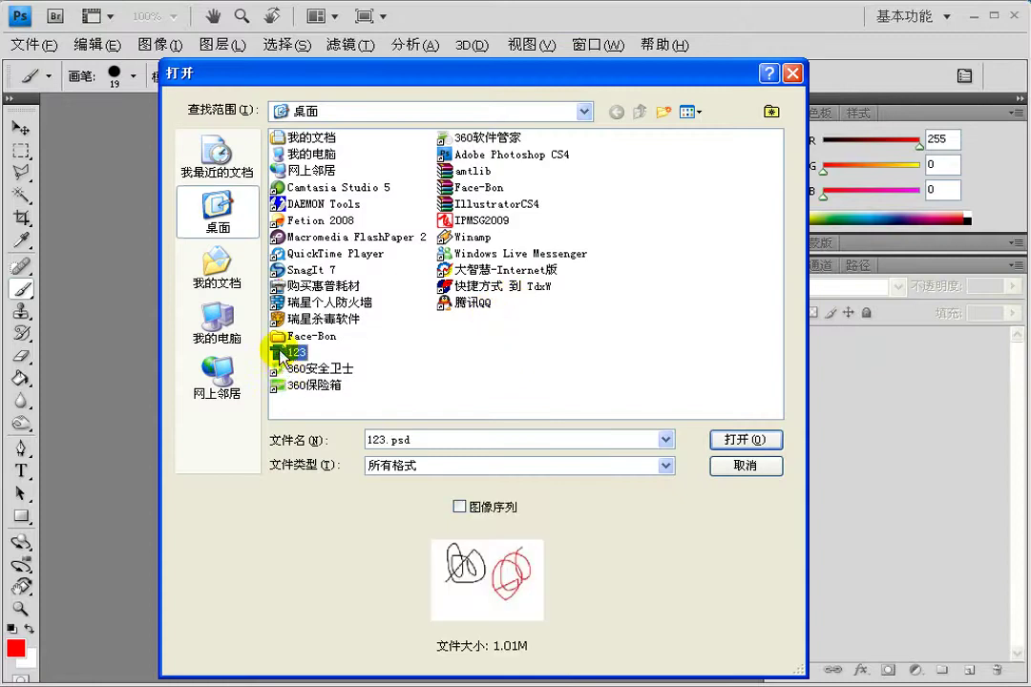
pyautogui.doubleClick(286, 352)
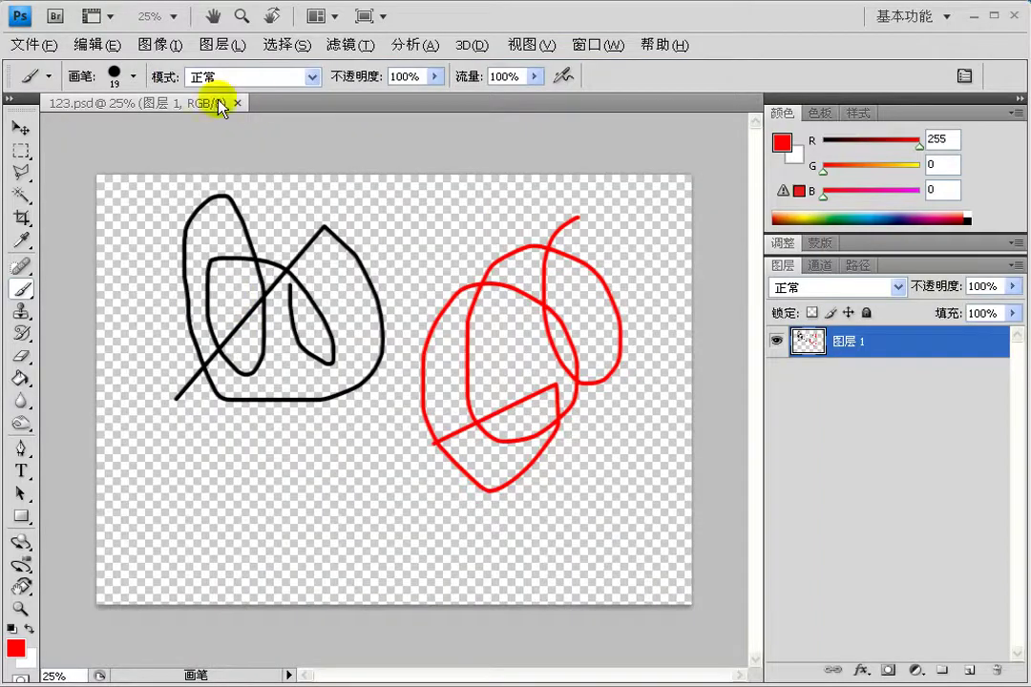
# Step: Float the reopened window and paint a dark blue (R50 G71 B155) scribble over the black one
pyautogui.moveTo(182, 103); pyautogui.dragTo(201, 86)
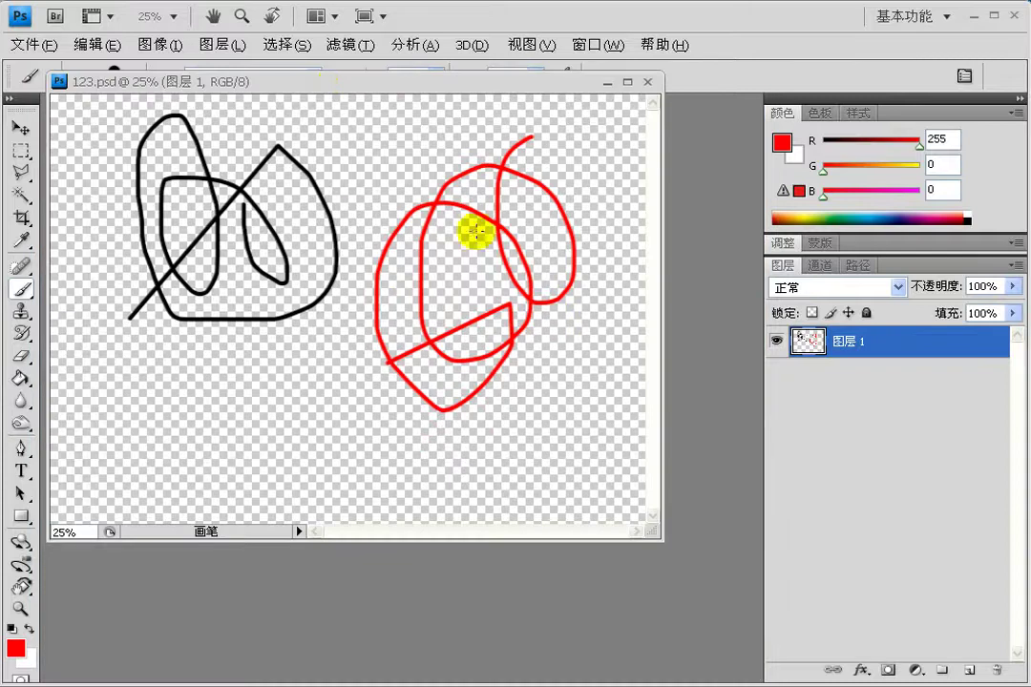
pyautogui.moveTo(338, 86); pyautogui.dragTo(362, 178)
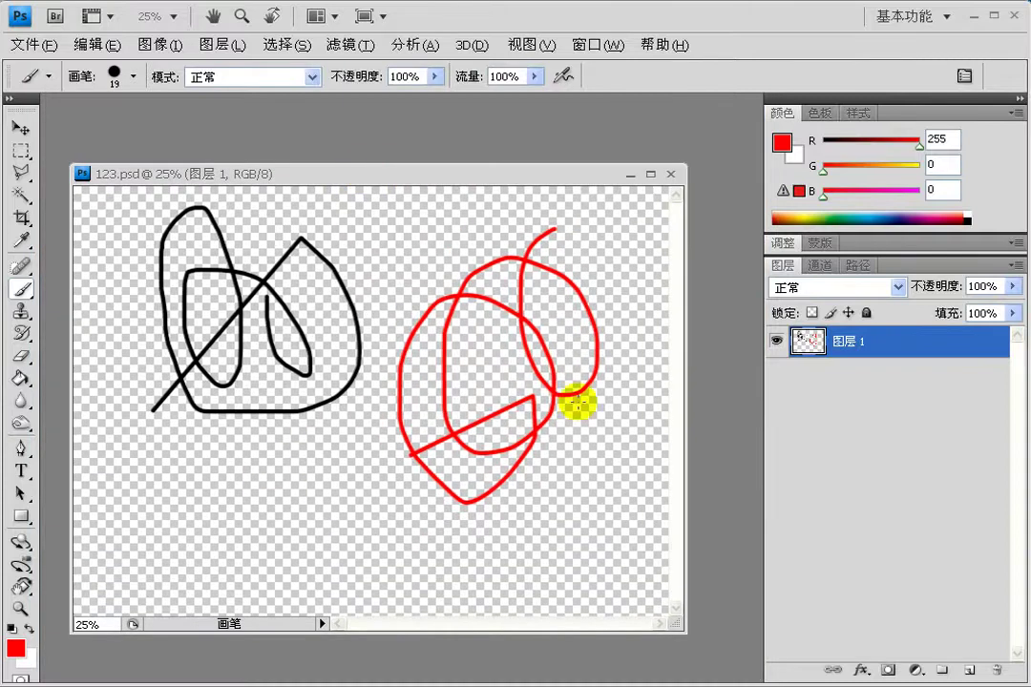
pyautogui.click(889, 220)
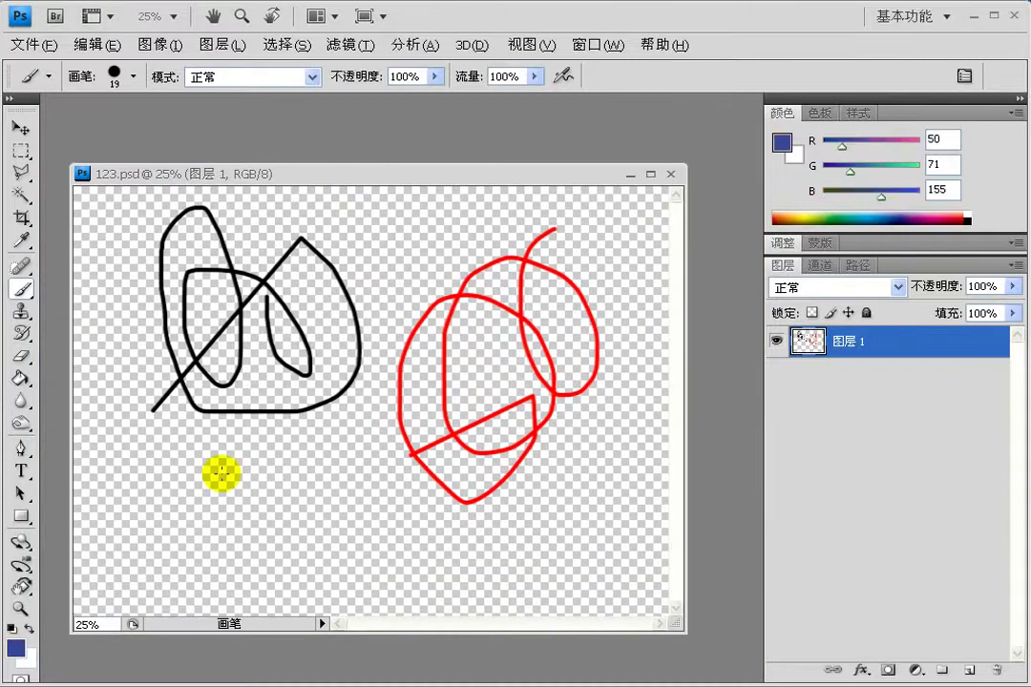
pyautogui.moveTo(190, 495)
pyautogui.mouseDown()
pyautogui.moveTo(244, 467)
pyautogui.moveTo(425, 197)
pyautogui.mouseUp()
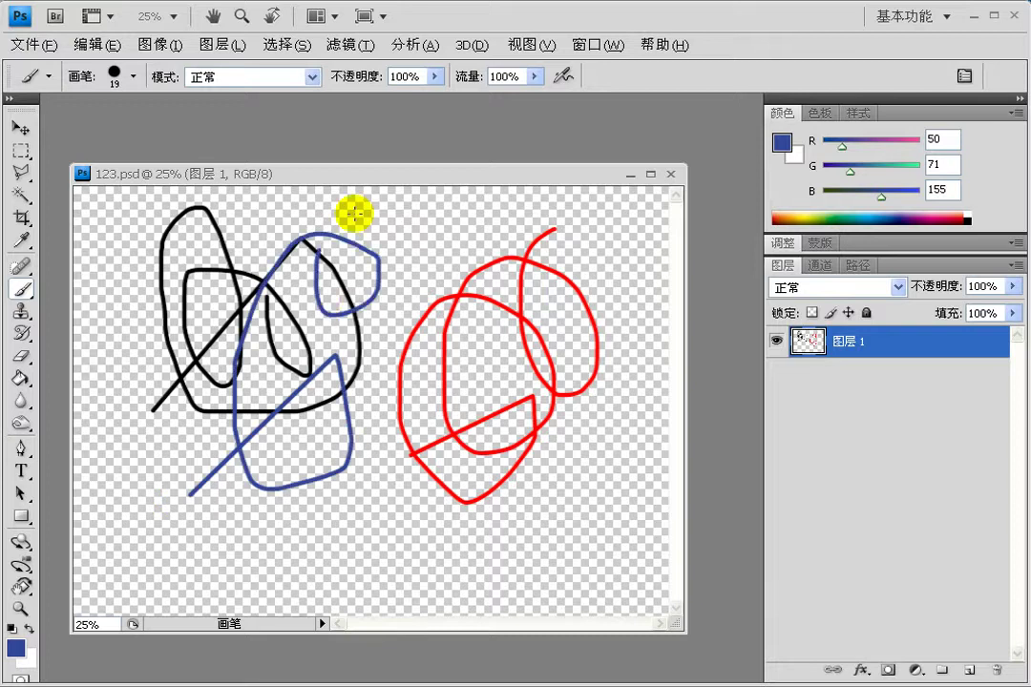
# Step: Save the three-colour drawing as 234.psd with maximum compatibility, then close it
pyautogui.click(38, 43)
pyautogui.click(85, 270)
pyautogui.write('23')
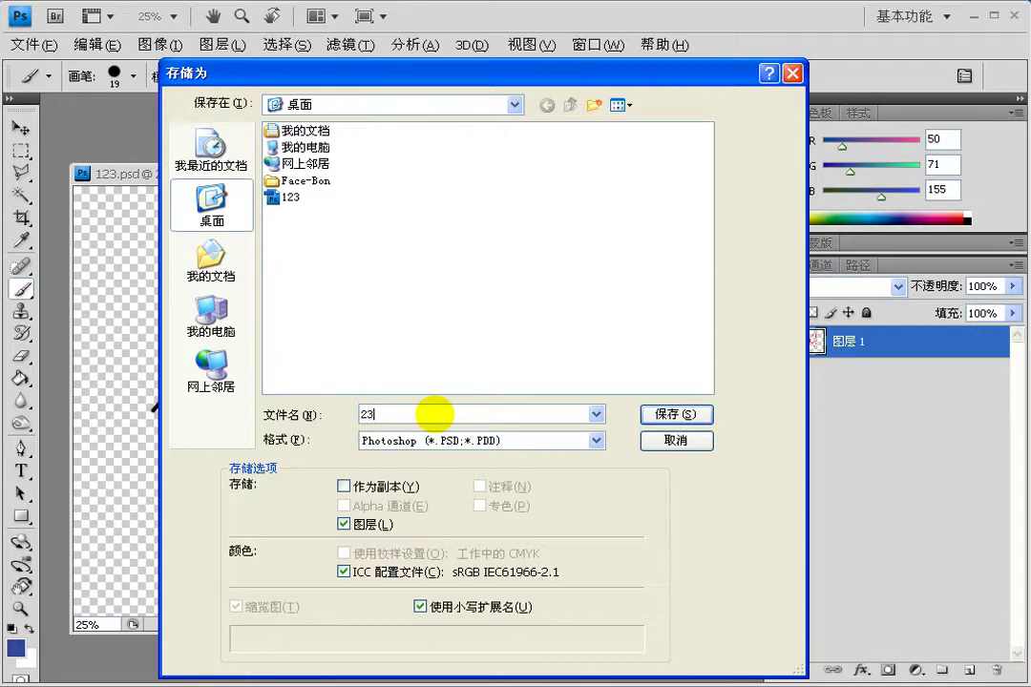
pyautogui.write('4')
pyautogui.click(683, 415)
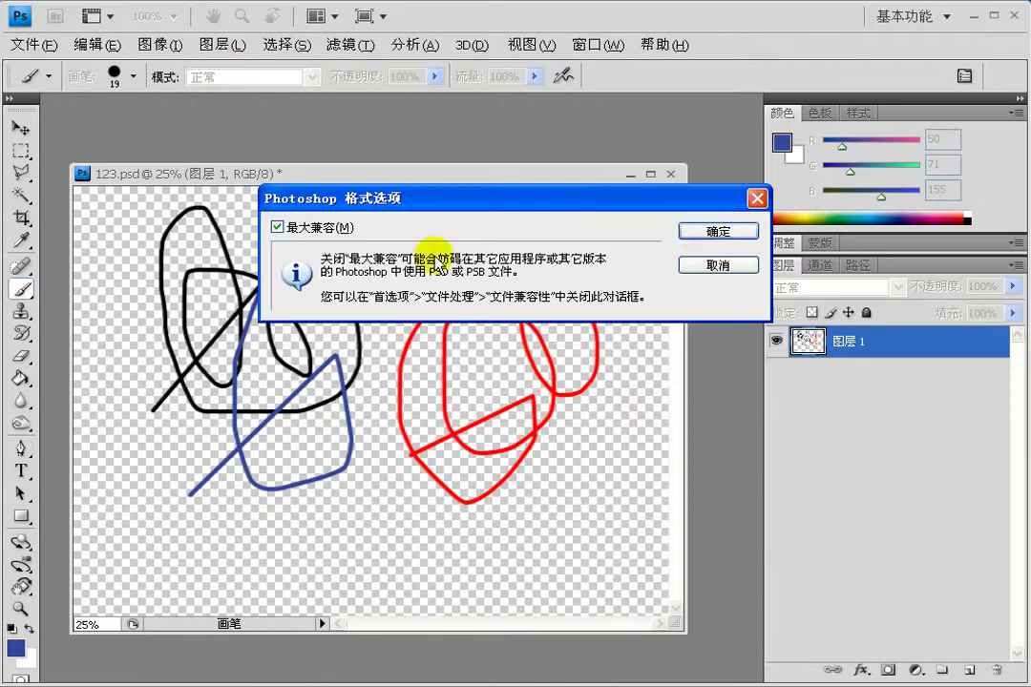
pyautogui.click(704, 246)
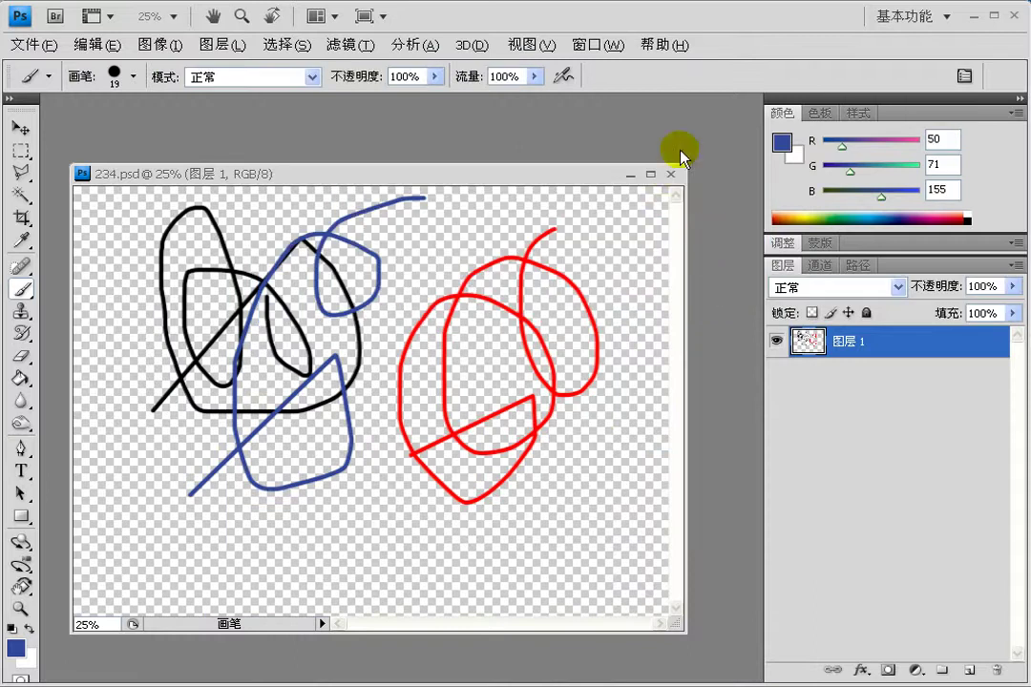
pyautogui.click(673, 175)
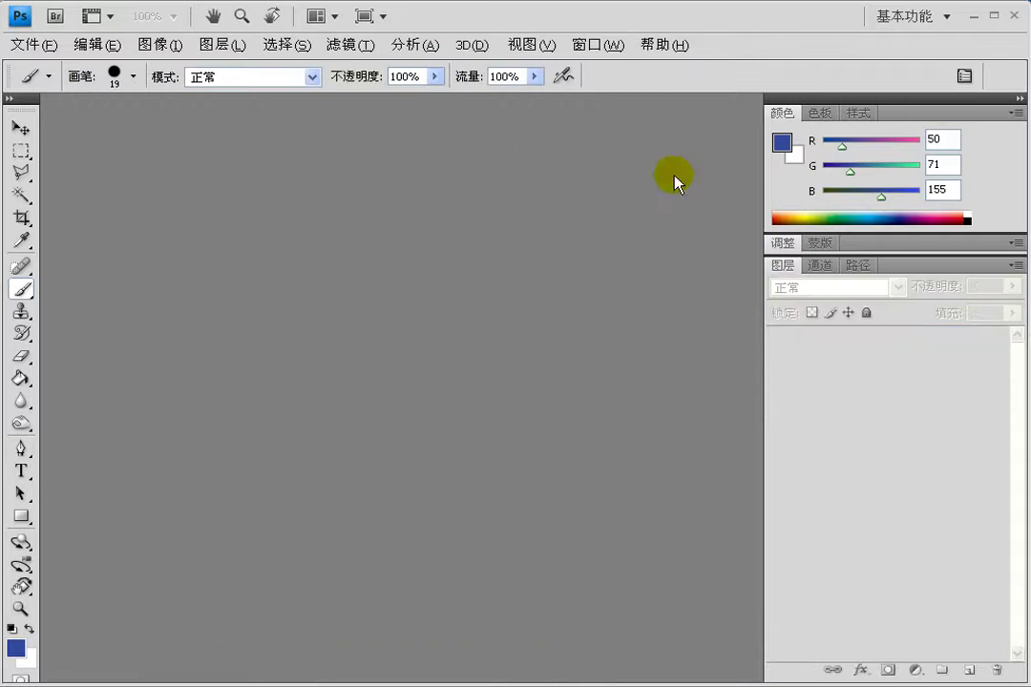
# Step: Open 123.psd from the desktop and paint another blue freehand stroke
pyautogui.doubleClick(407, 253)
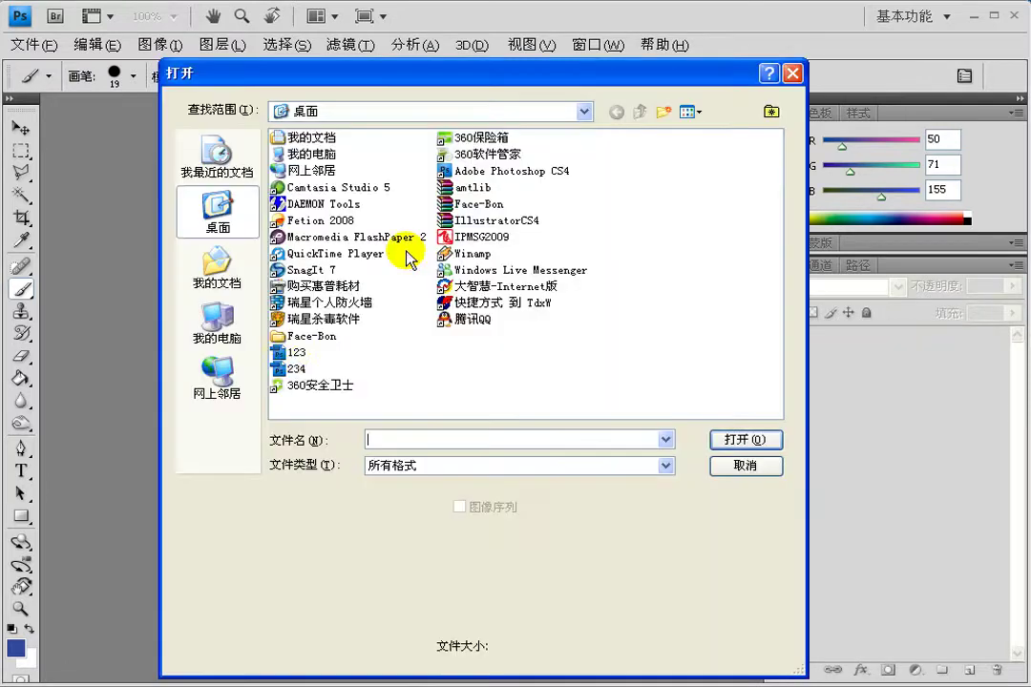
pyautogui.click(293, 353)
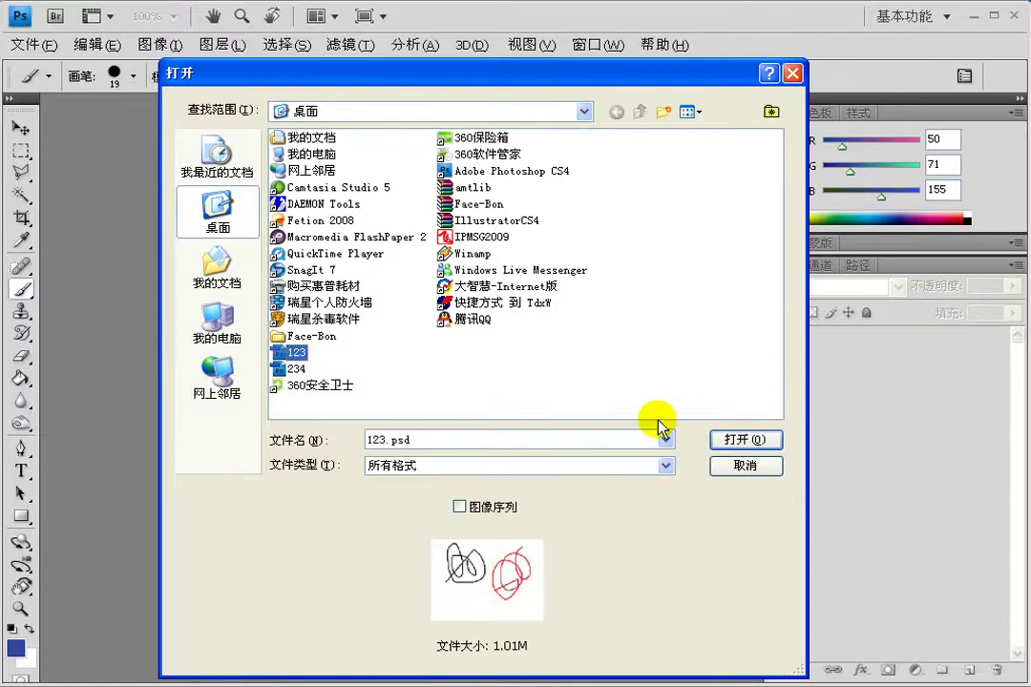
pyautogui.click(740, 440)
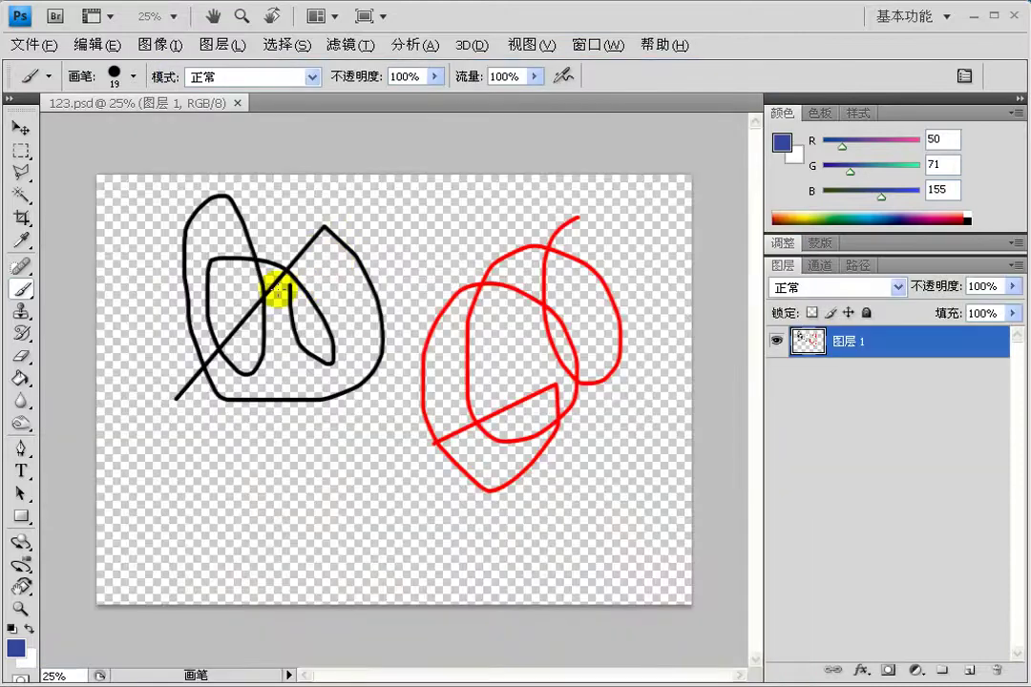
pyautogui.moveTo(206, 439)
pyautogui.mouseDown()
pyautogui.moveTo(346, 271)
pyautogui.moveTo(441, 250)
pyautogui.mouseUp()
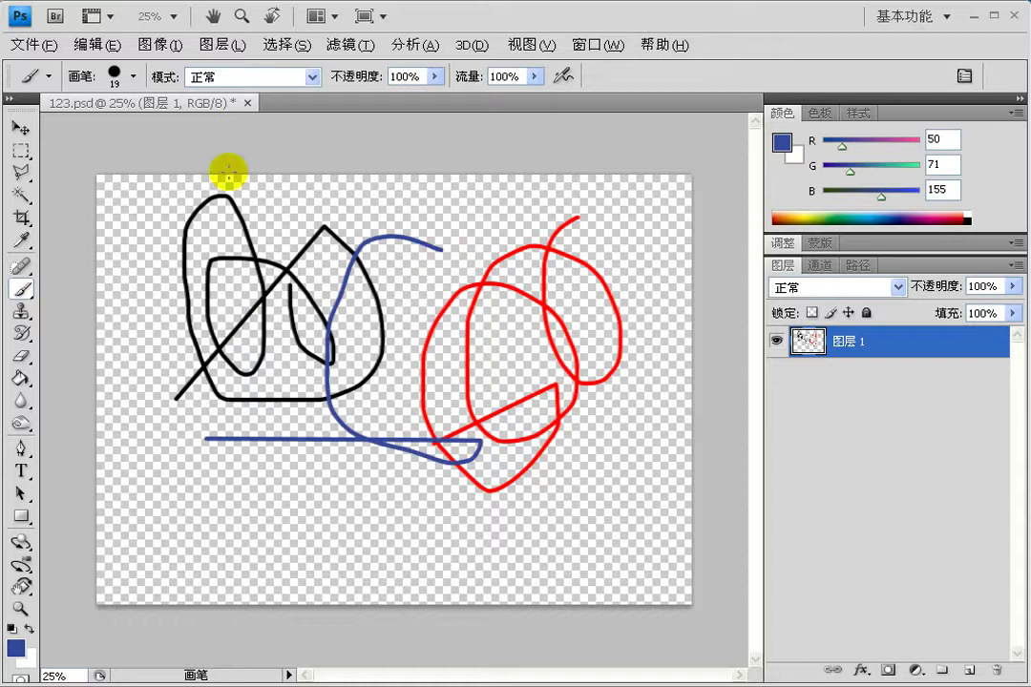
# Step: Close 123.psd without saving changes and open 234.psd
pyautogui.click(247, 103)
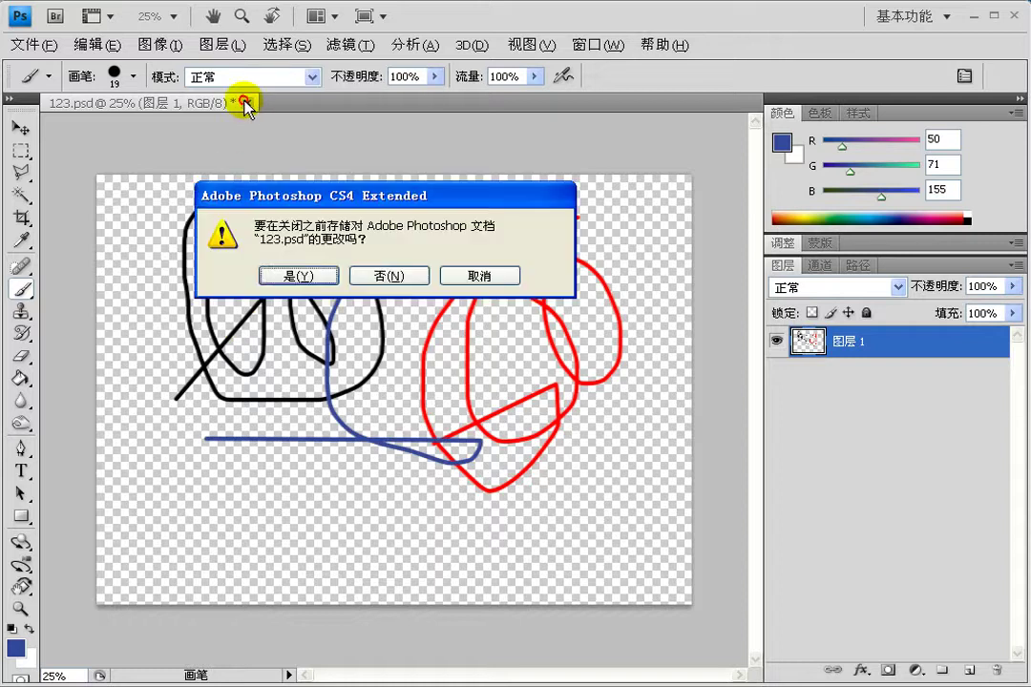
pyautogui.click(387, 271)
pyautogui.doubleClick(372, 304)
pyautogui.doubleClick(289, 368)
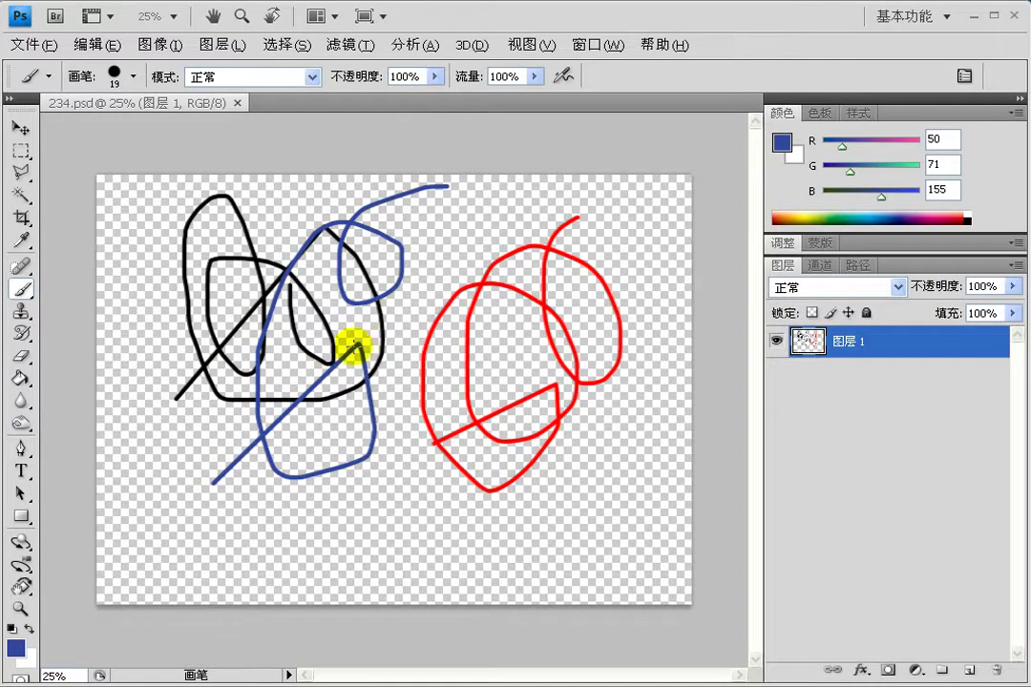
# Step: Close 234.psd, open 123.psd, and erase all its strokes to an empty canvas
pyautogui.click(237, 102)
pyautogui.doubleClick(334, 310)
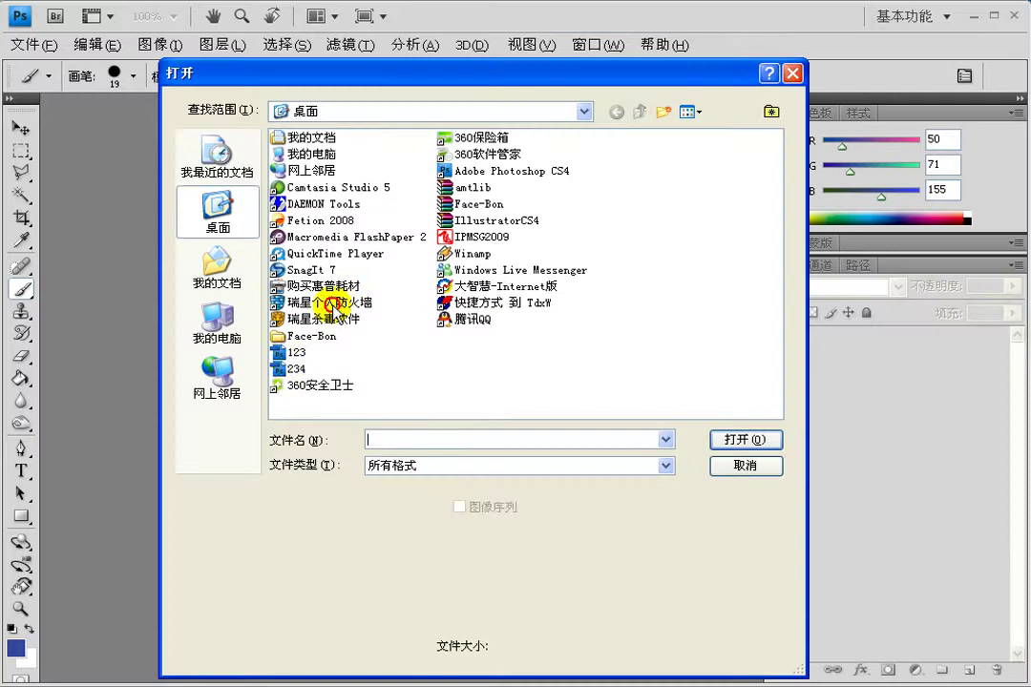
pyautogui.click(291, 352)
pyautogui.doubleClick(291, 353)
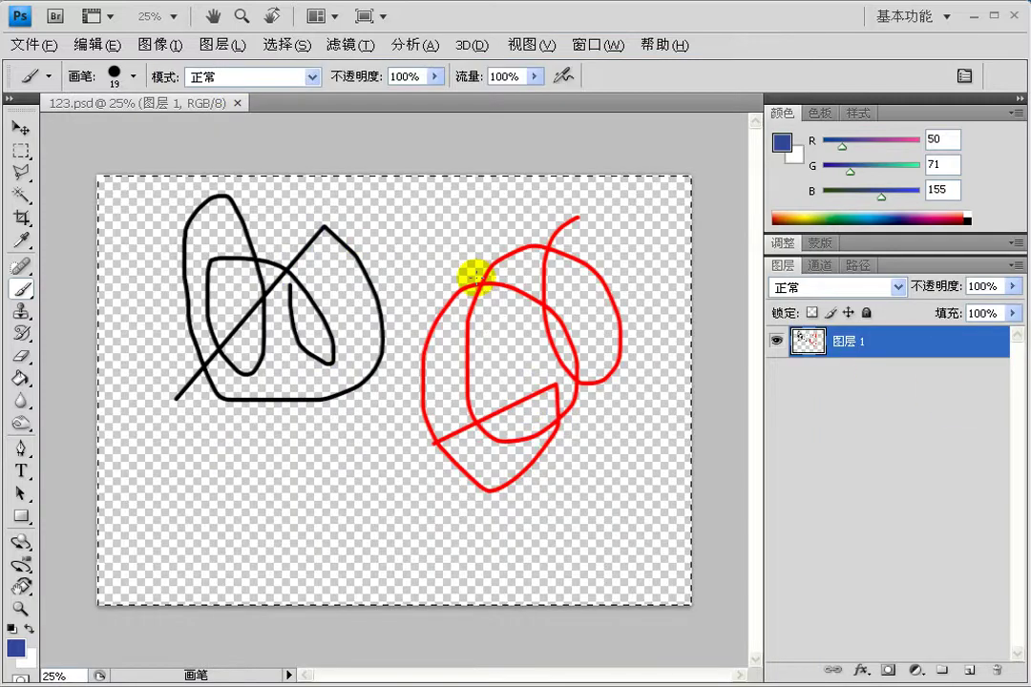
pyautogui.hotkey('ctrl', 'a')
pyautogui.press('Delete')
pyautogui.hotkey('ctrl', 'd')
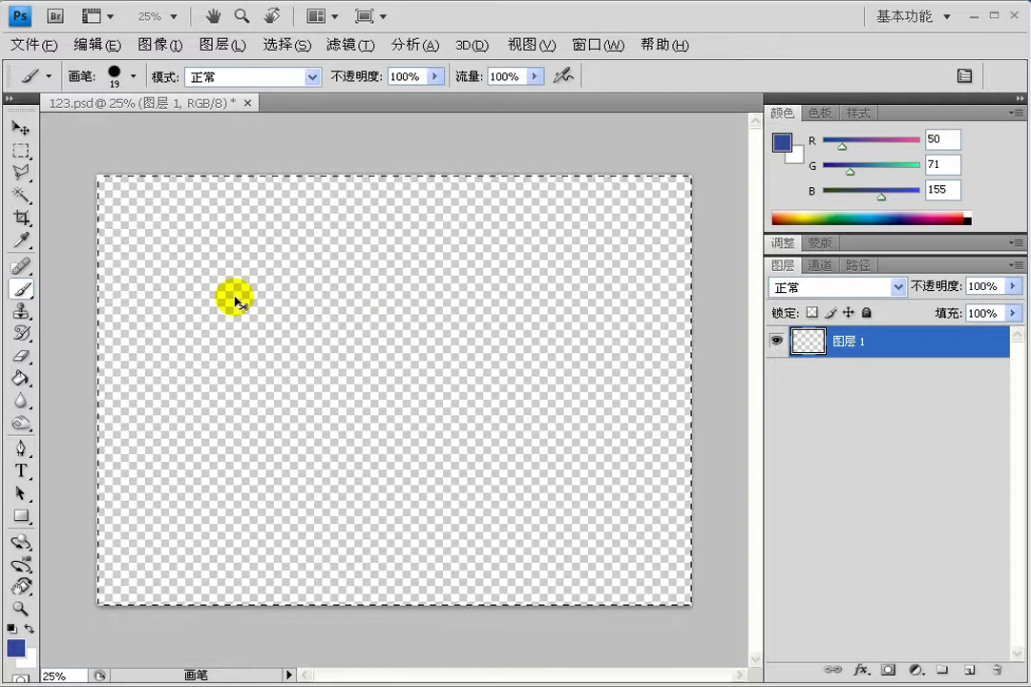
# Step: Paint a blue boat-like shape at upper left and a pink looping scribble on the right
pyautogui.moveTo(203, 332)
pyautogui.mouseDown()
pyautogui.moveTo(193, 266)
pyautogui.moveTo(357, 157)
pyautogui.mouseUp()
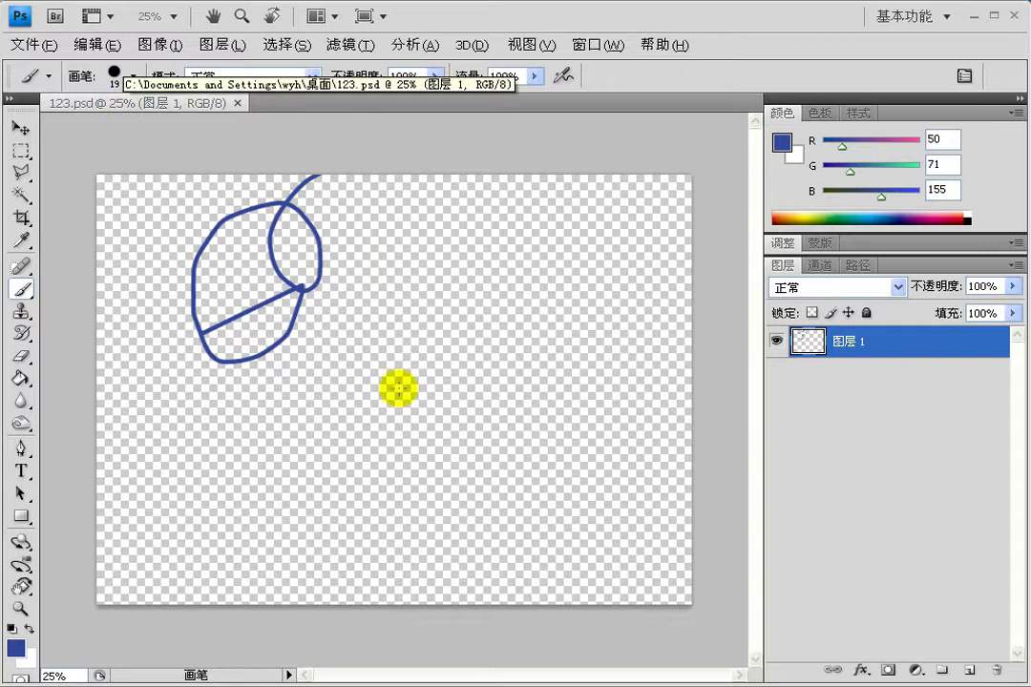
pyautogui.moveTo(407, 448)
pyautogui.mouseDown()
pyautogui.moveTo(454, 437)
pyautogui.moveTo(504, 264)
pyautogui.mouseUp()
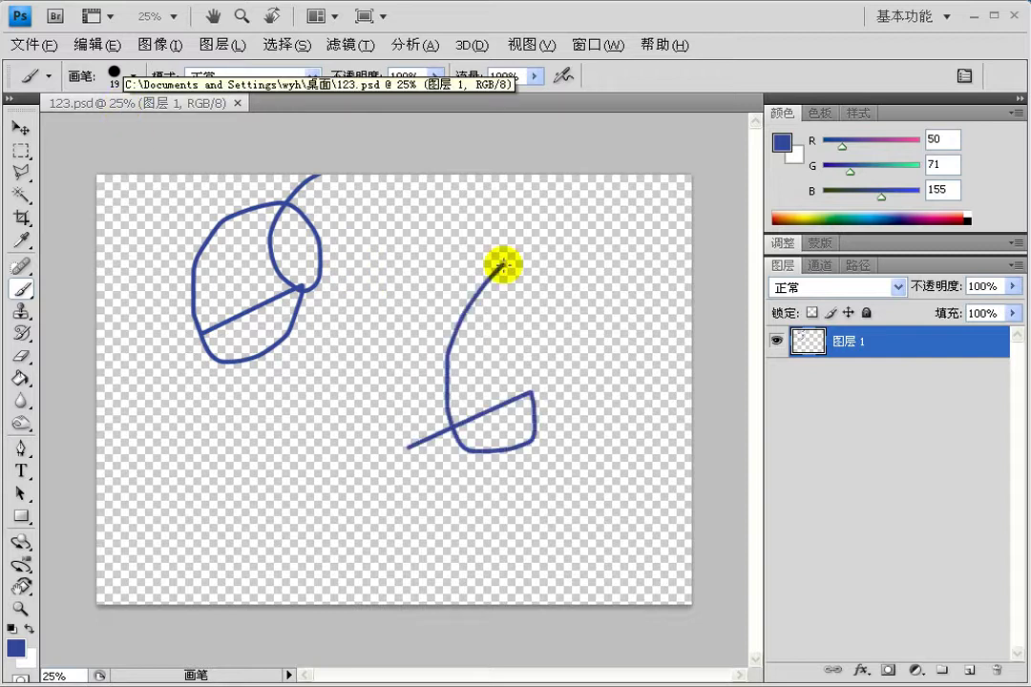
pyautogui.click(950, 208)
pyautogui.hotkey('ctrl', 'z')
pyautogui.moveTo(375, 468)
pyautogui.mouseDown()
pyautogui.moveTo(552, 415)
pyautogui.moveTo(439, 299)
pyautogui.mouseUp()
pyautogui.moveTo(480, 251); pyautogui.dragTo(484, 195)
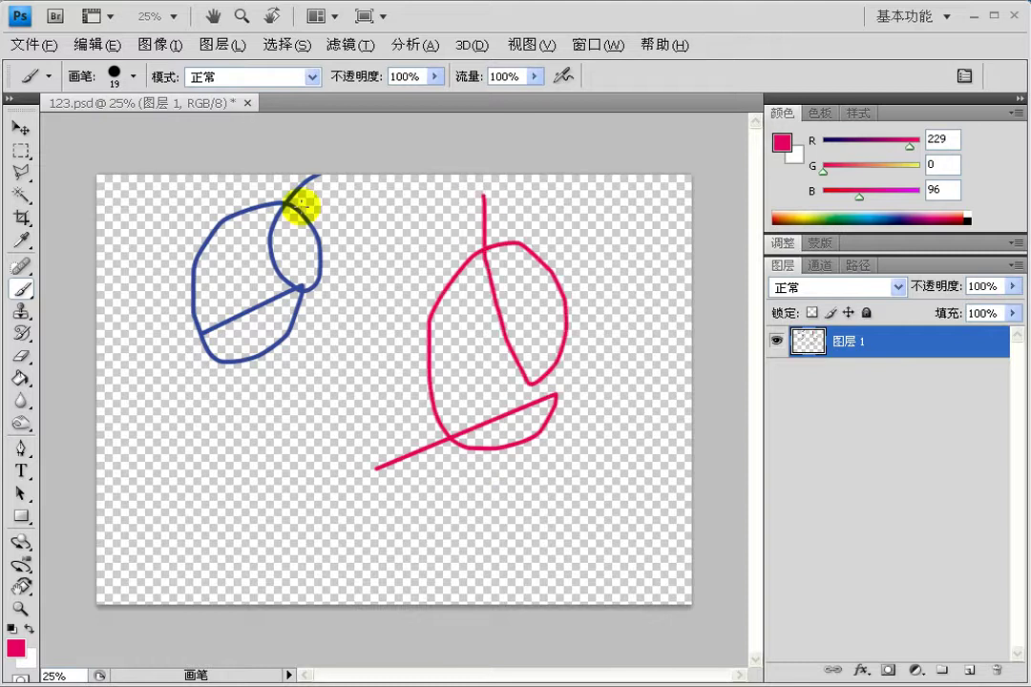
# Step: Save the drawing under another name over the existing 234.psd
pyautogui.click(45, 43)
pyautogui.click(58, 270)
pyautogui.click(286, 214)
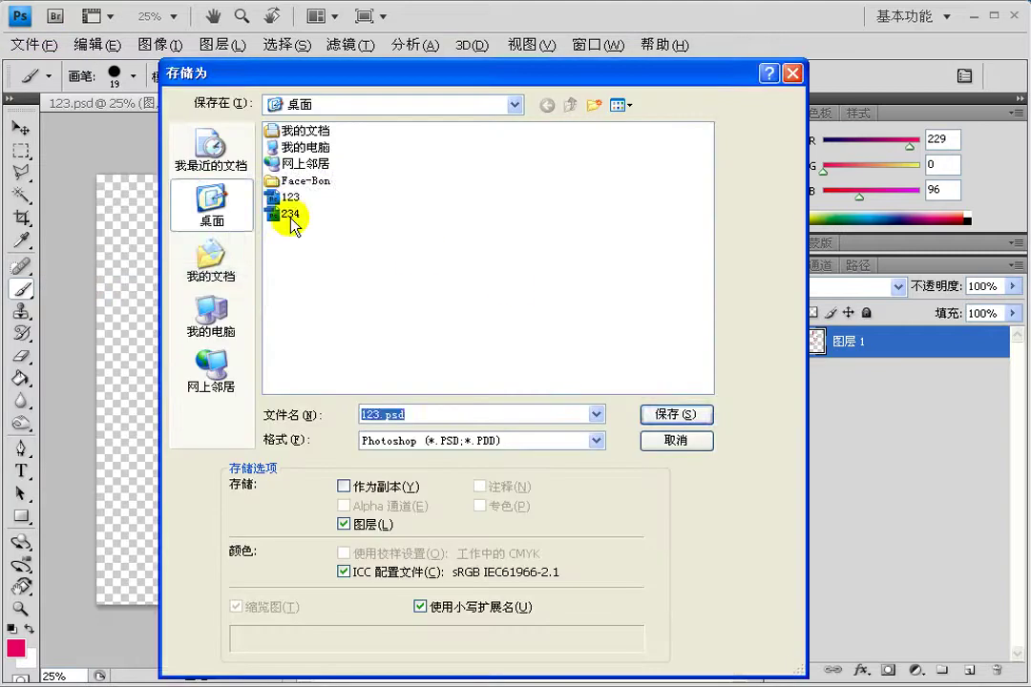
pyautogui.doubleClick(275, 216)
# Step: Confirm replacing 234.psd, then paint a green (R35 G210) loop between the scribbles
pyautogui.click(306, 275)
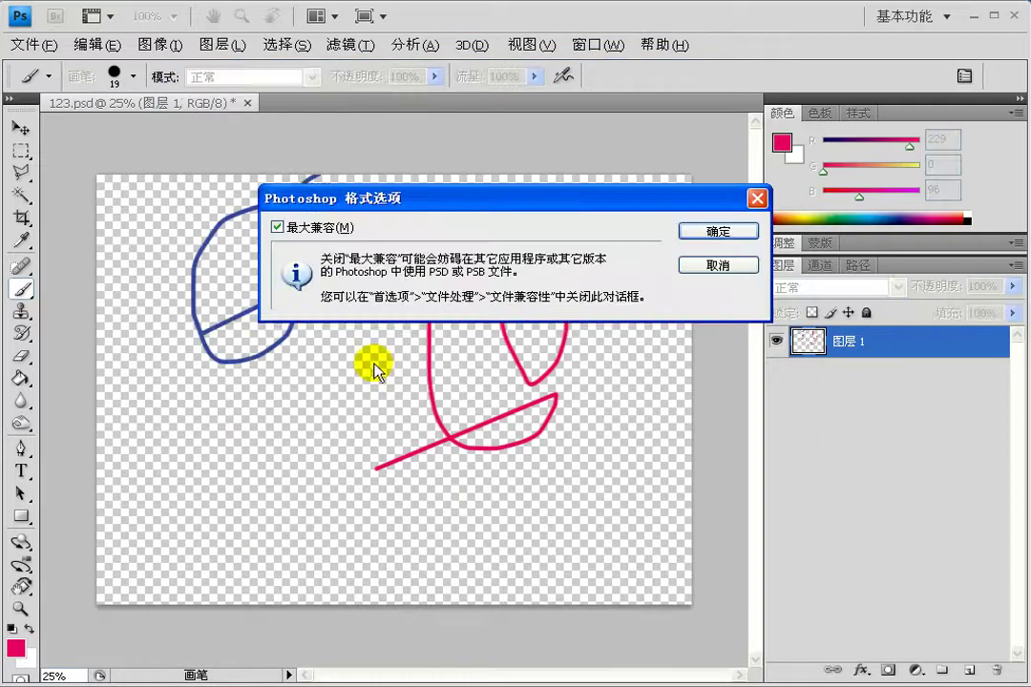
pyautogui.click(692, 229)
pyautogui.moveTo(839, 145); pyautogui.dragTo(835, 140)
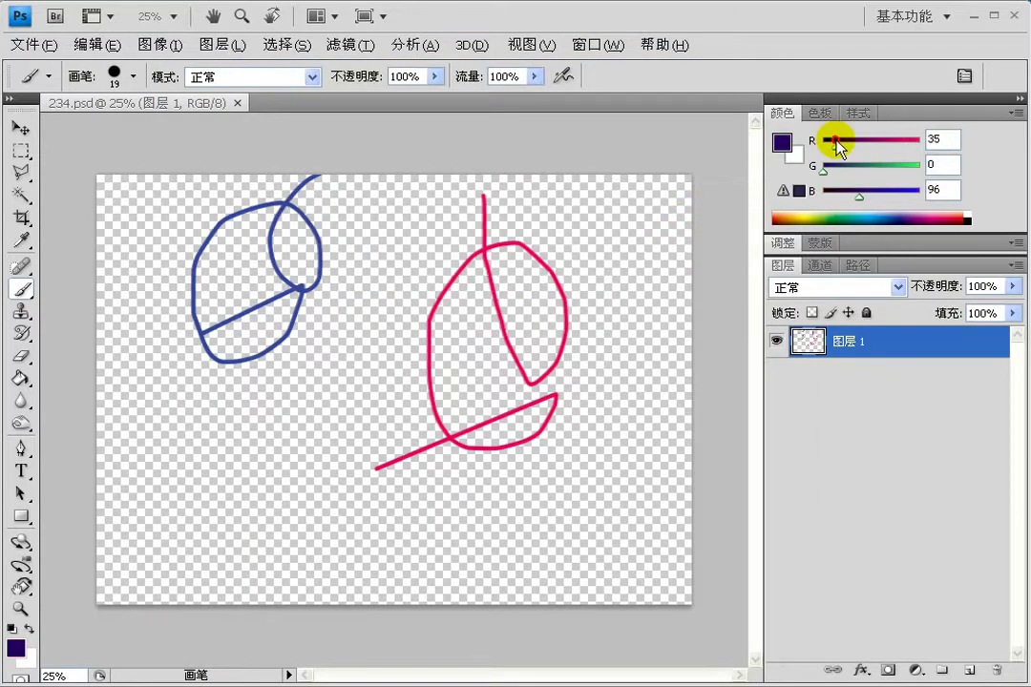
pyautogui.click(902, 164)
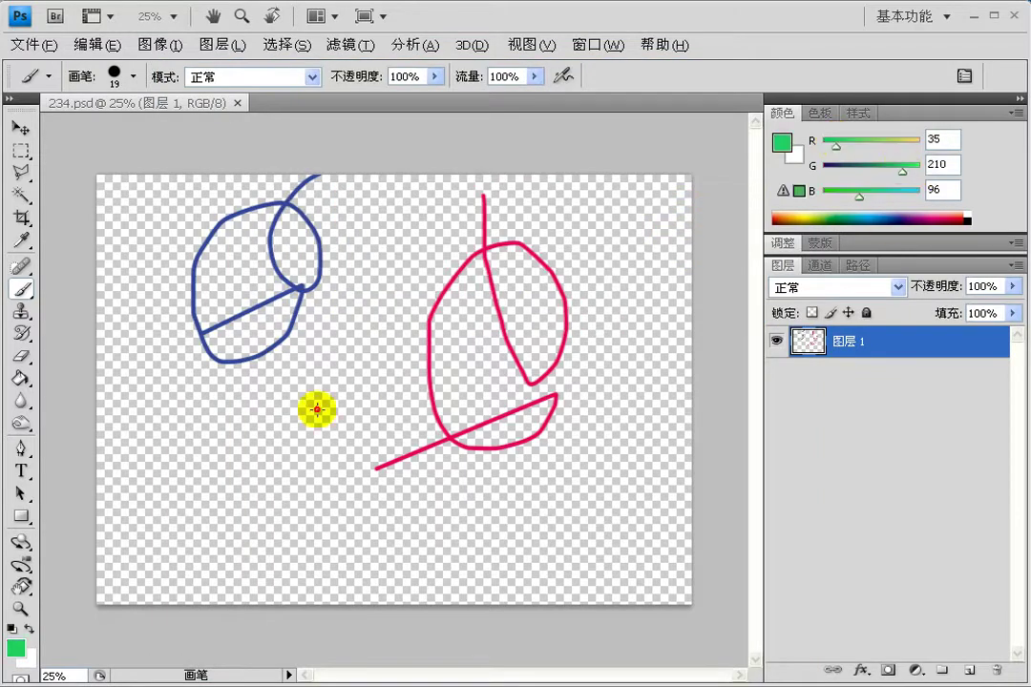
pyautogui.moveTo(313, 411)
pyautogui.mouseDown()
pyautogui.moveTo(453, 444)
pyautogui.moveTo(436, 261)
pyautogui.mouseUp()
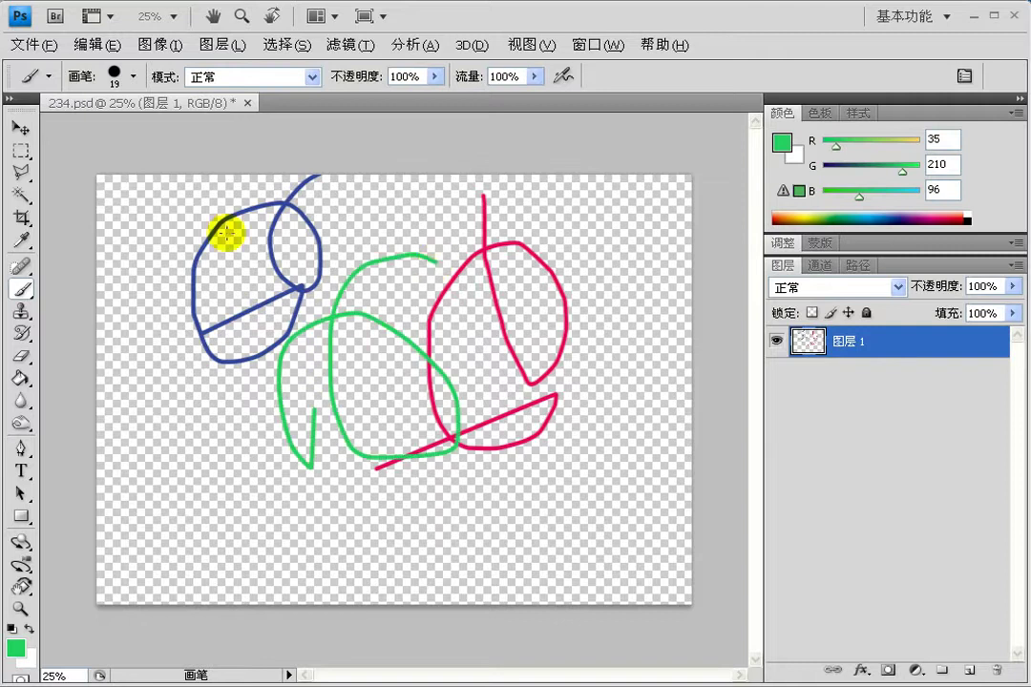
# Step: Save the green loop into 234.psd, close it, and bring up the Open dialog
pyautogui.click(33, 45)
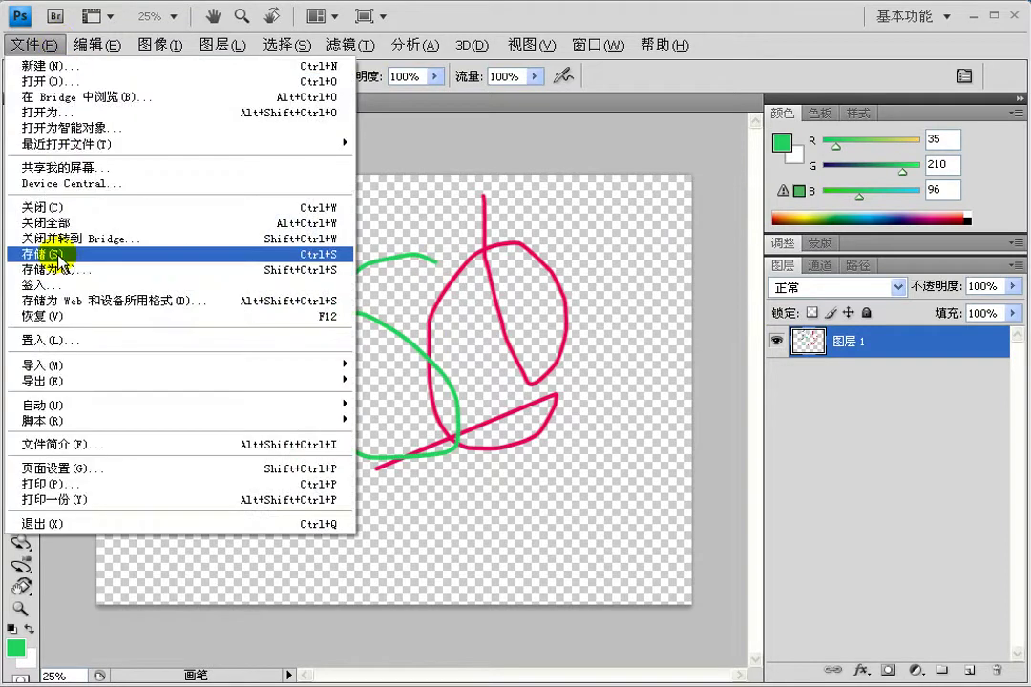
pyautogui.click(96, 254)
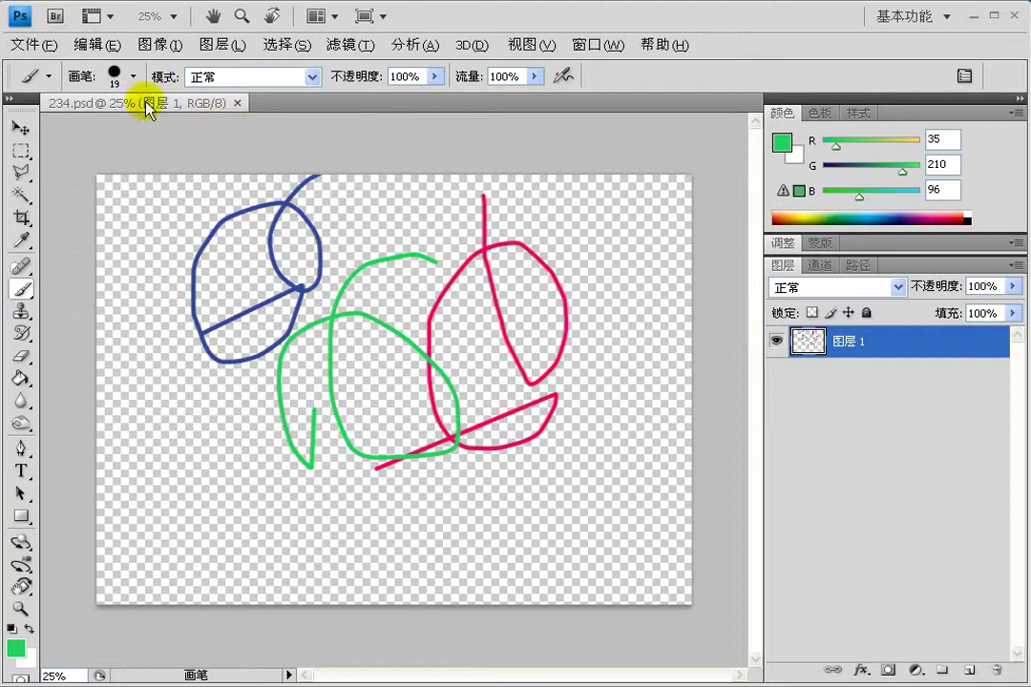
pyautogui.click(238, 103)
pyautogui.doubleClick(299, 284)
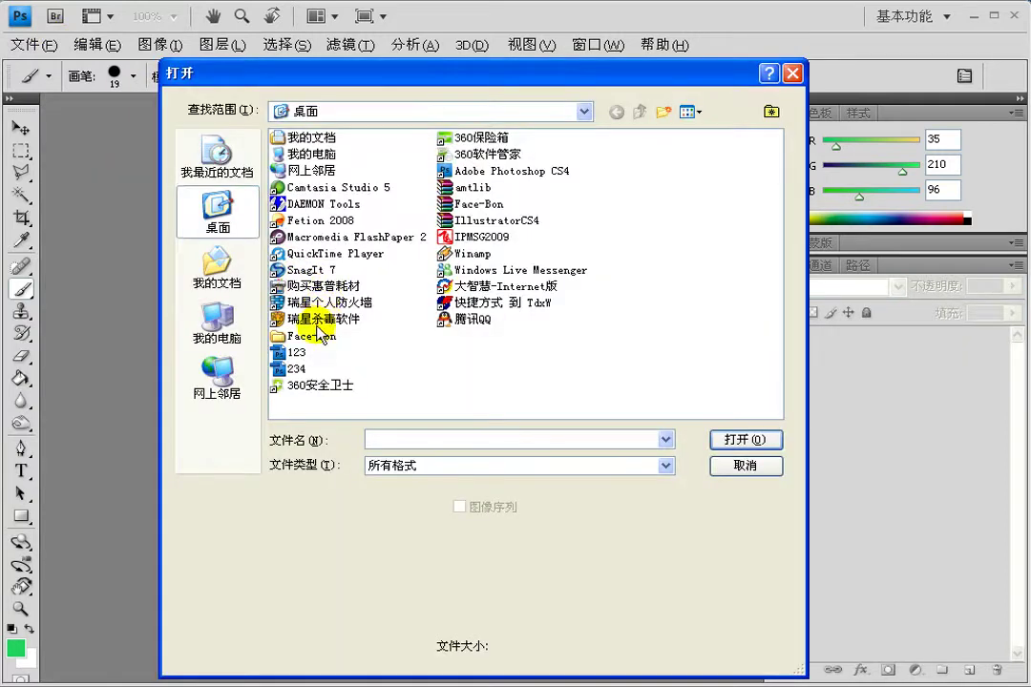
# Step: Reopen 123.psd and then 234.psd to compare their contents, closing each afterwards
pyautogui.doubleClick(296, 352)
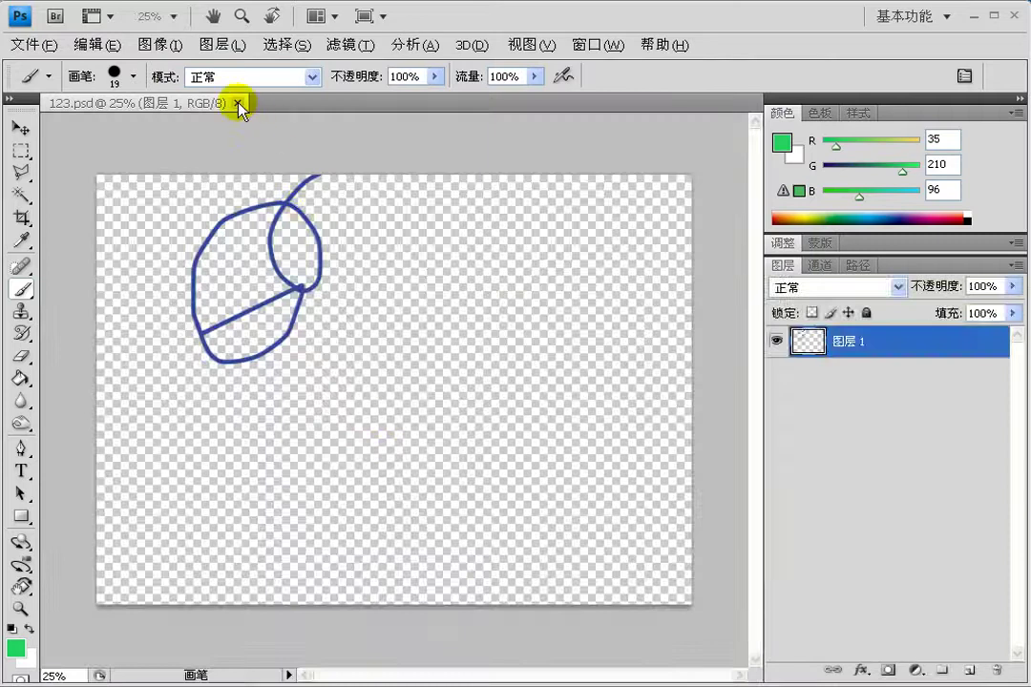
pyautogui.click(237, 103)
pyautogui.doubleClick(306, 298)
pyautogui.doubleClick(291, 365)
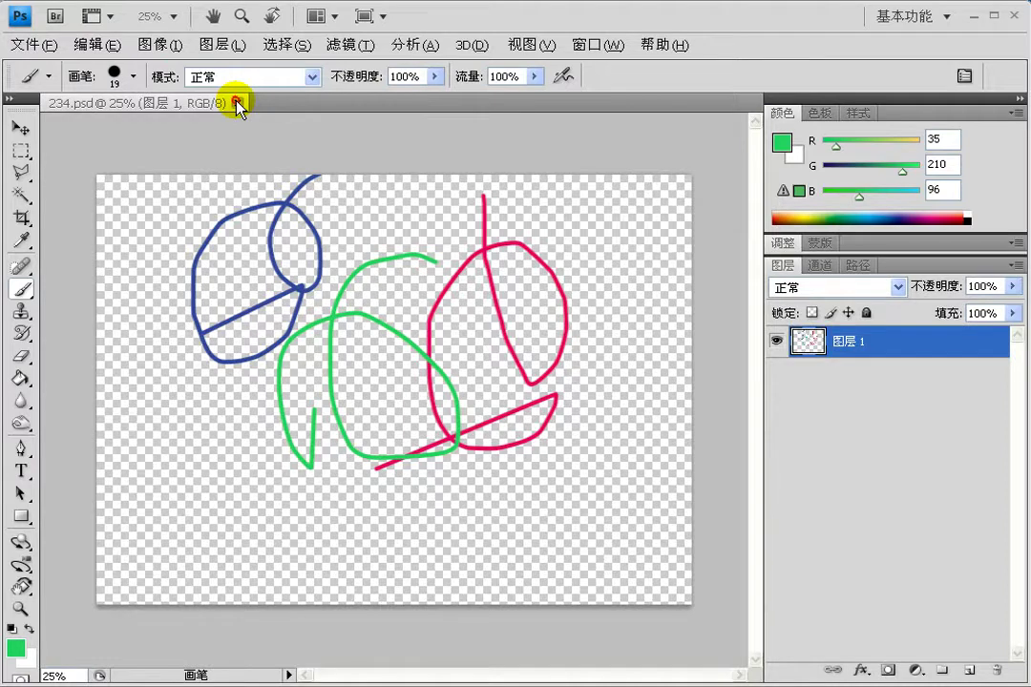
pyautogui.click(236, 103)
pyautogui.click(34, 45)
# Step: Create a new transparent document, 未标题-1
pyautogui.click(45, 64)
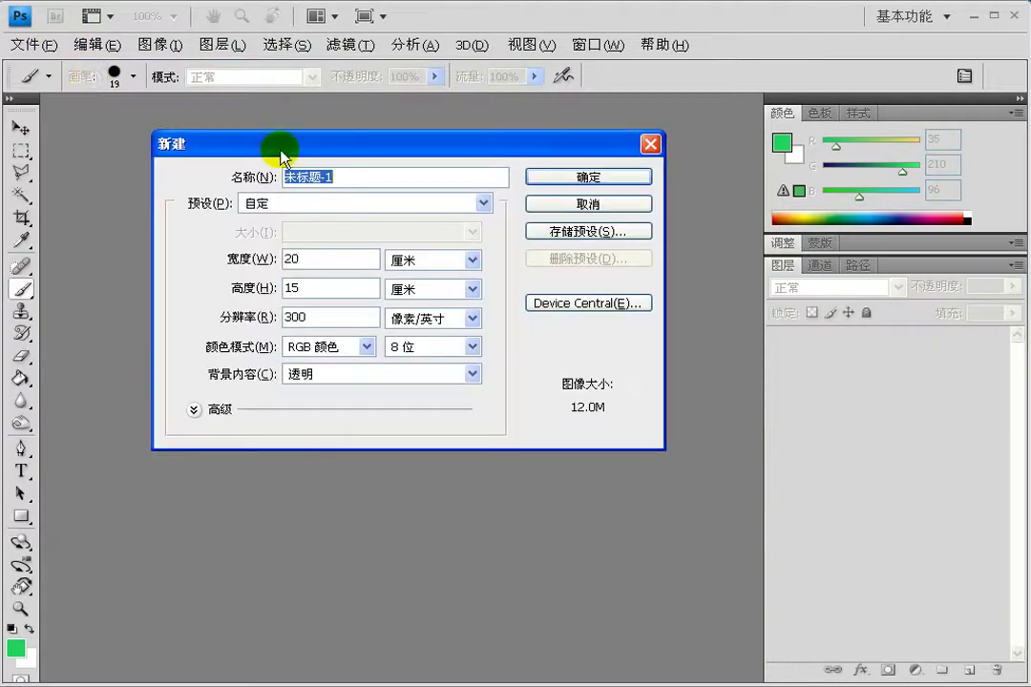
pyautogui.click(588, 180)
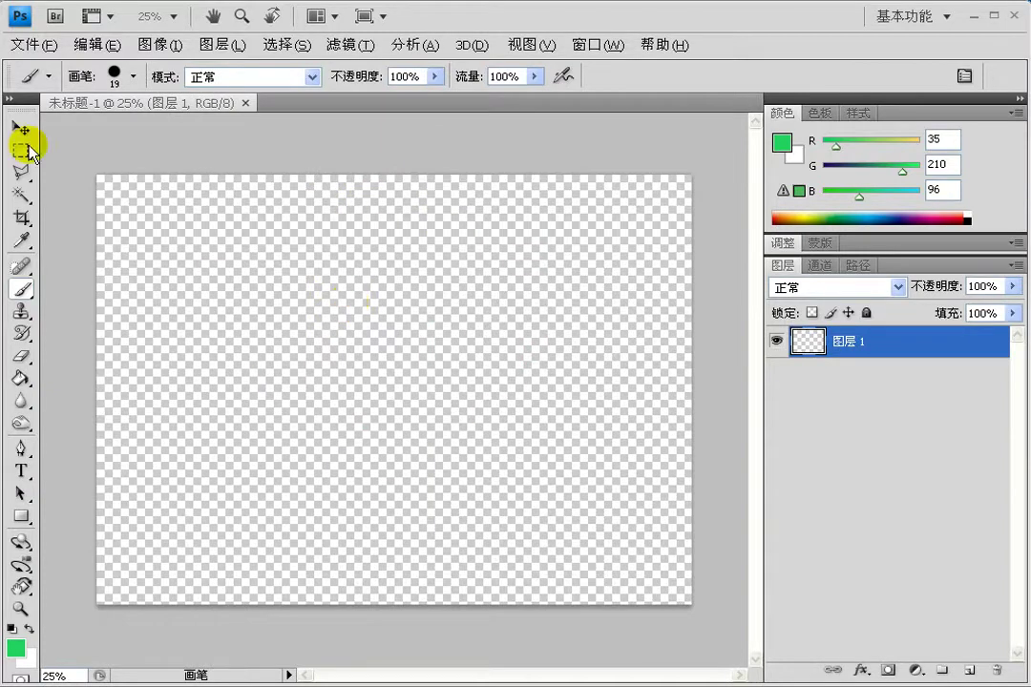
pyautogui.click(31, 44)
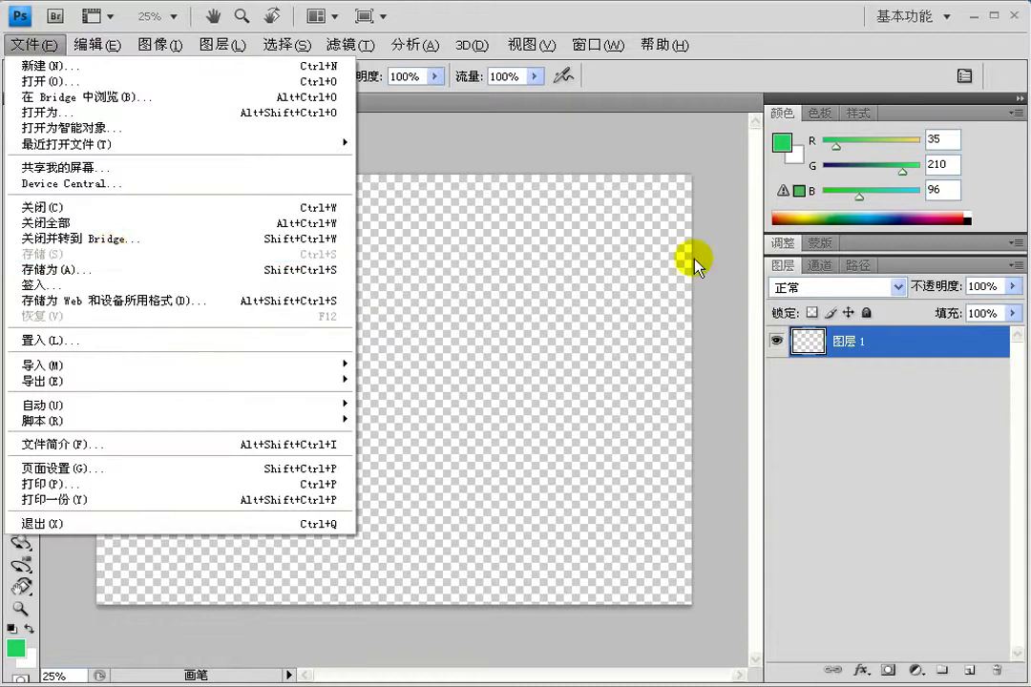
pyautogui.click(552, 328)
# Step: Paint a green hooked curve and cross it with two straight green lines
pyautogui.moveTo(185, 442); pyautogui.dragTo(459, 311)
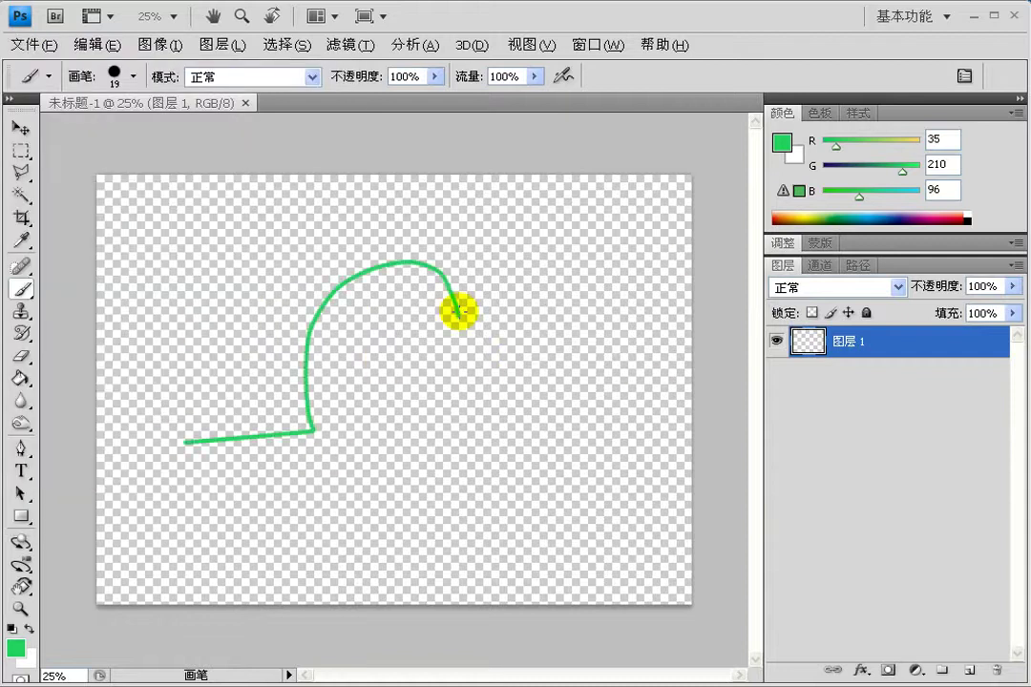
pyautogui.click(384, 406)
pyautogui.keyDown('shift'); pyautogui.click(475, 284); pyautogui.keyUp('shift')
pyautogui.click(307, 306)
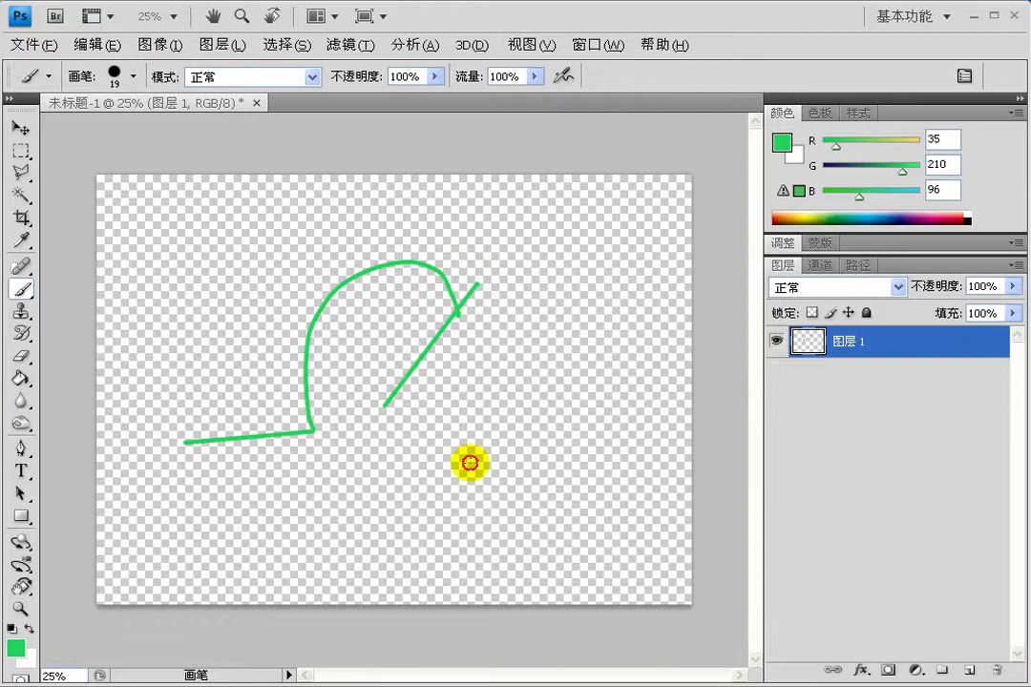
pyautogui.keyDown('shift'); pyautogui.click(478, 461); pyautogui.keyUp('shift')
pyautogui.click(33, 48)
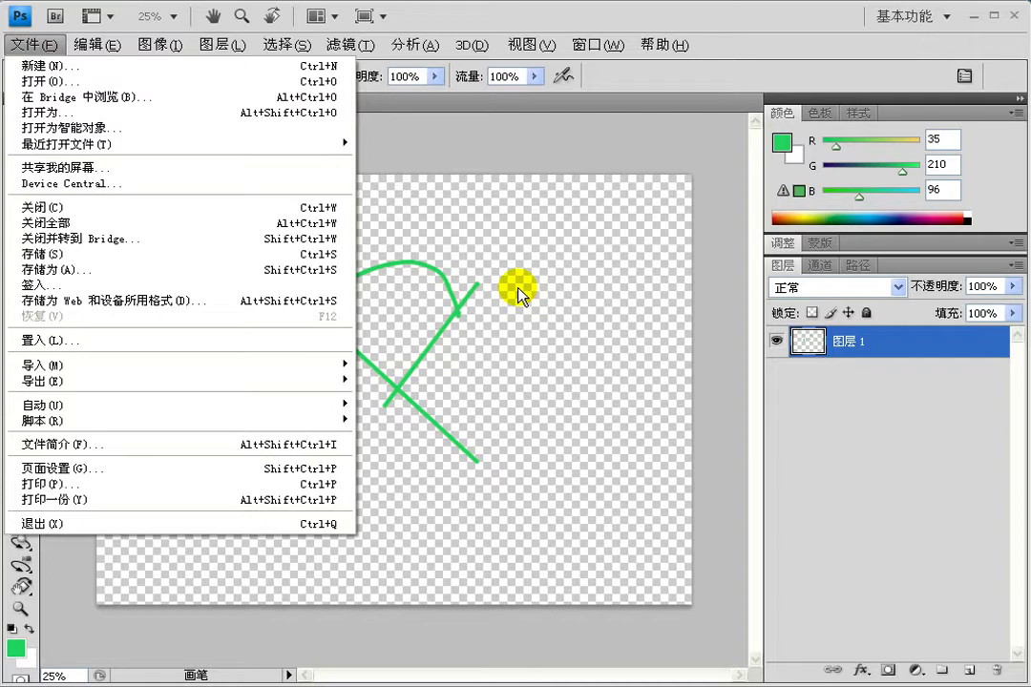
# Step: Save the scribble as JPEG 未标题-1.jpg with default options, then close it
pyautogui.click(182, 272)
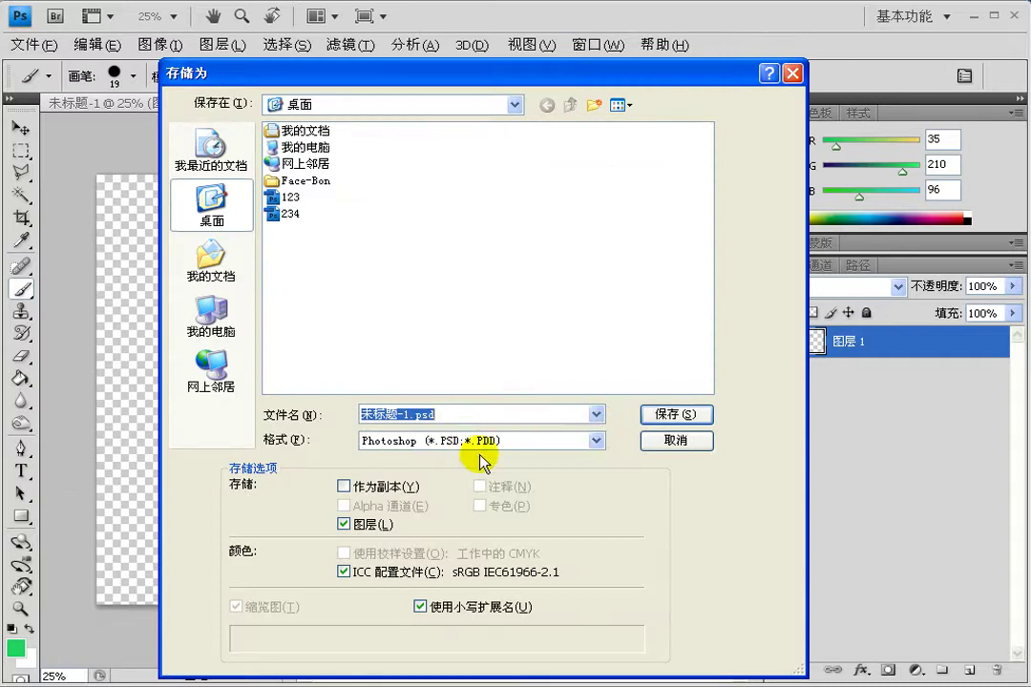
pyautogui.click(483, 462)
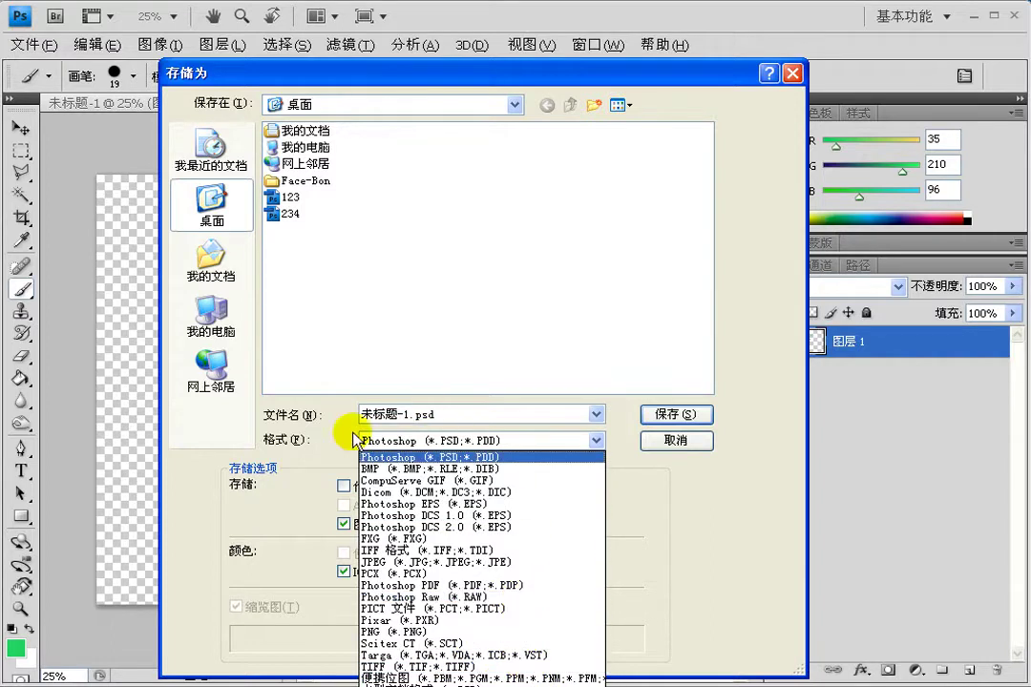
pyautogui.click(309, 432)
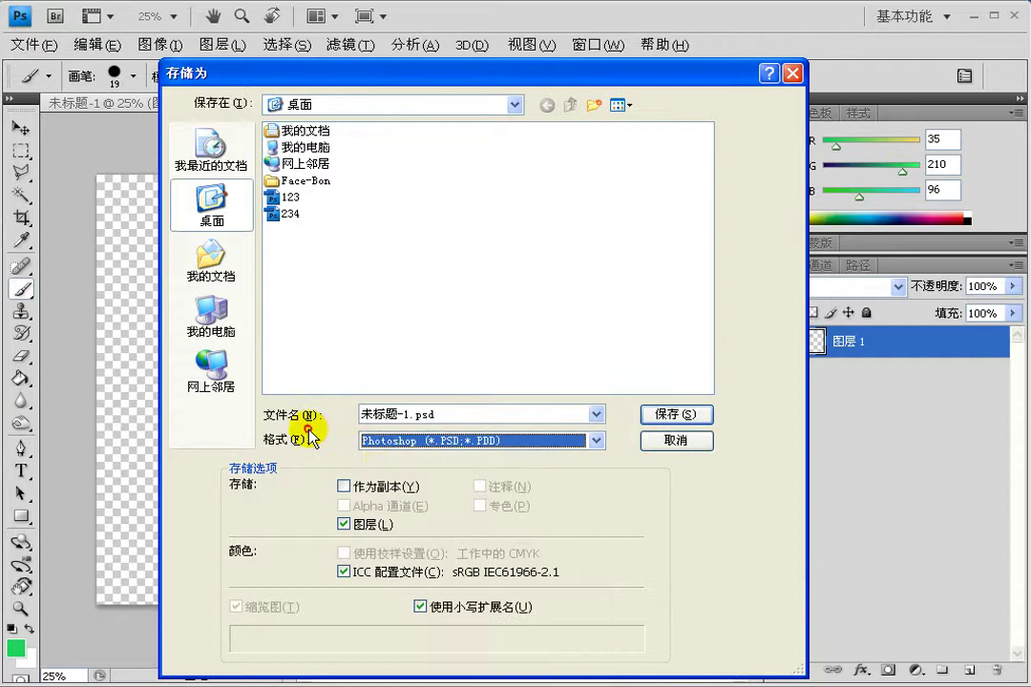
pyautogui.click(450, 453)
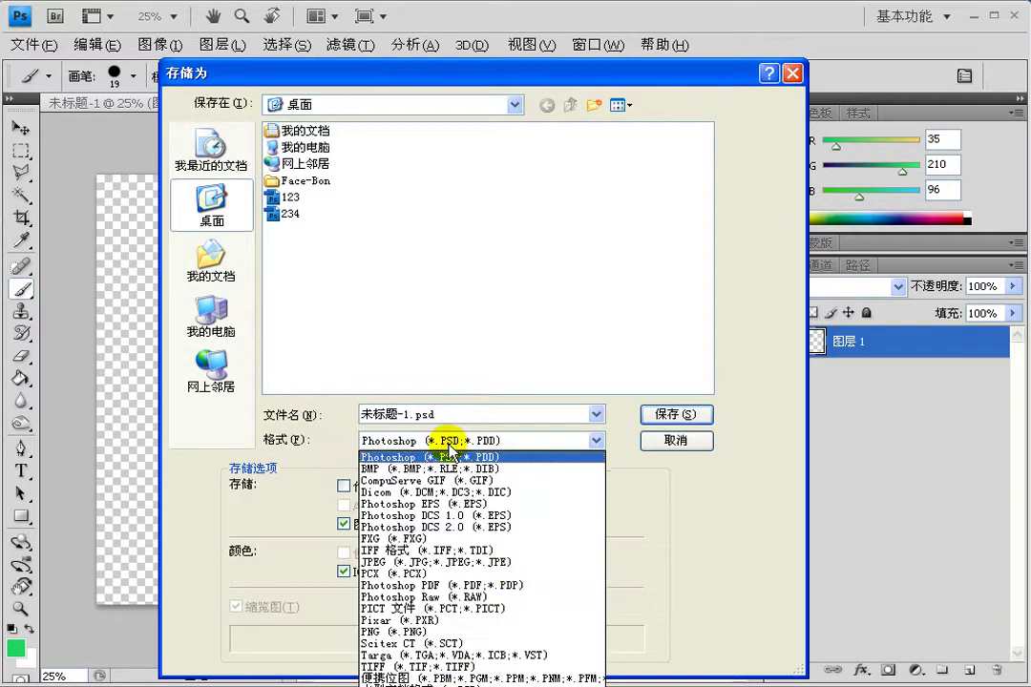
pyautogui.click(431, 563)
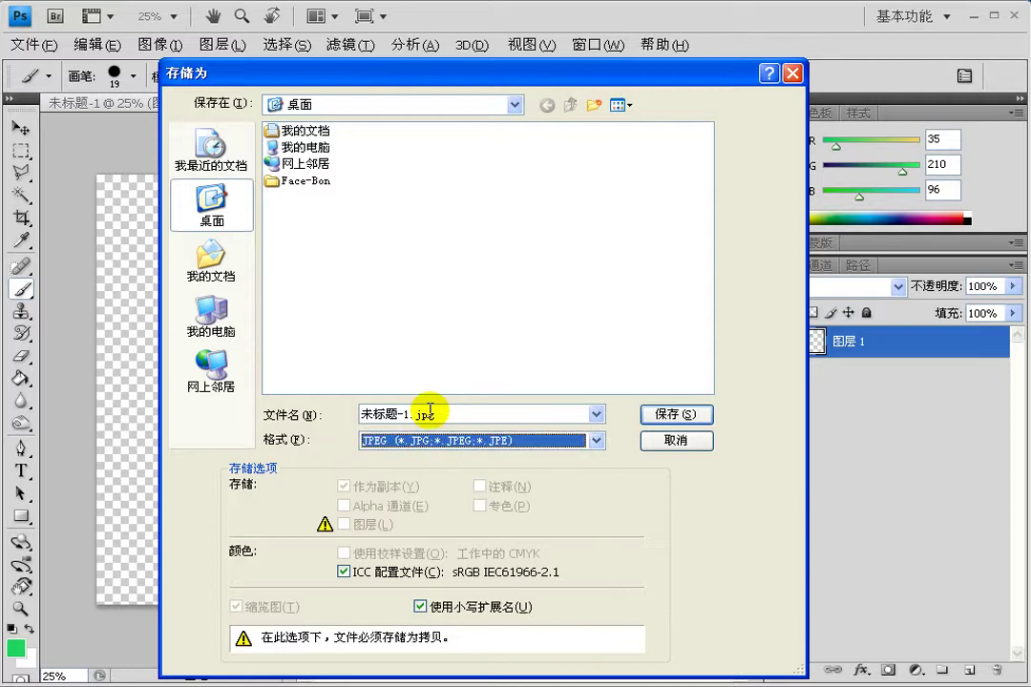
pyautogui.click(430, 412)
pyautogui.click(700, 415)
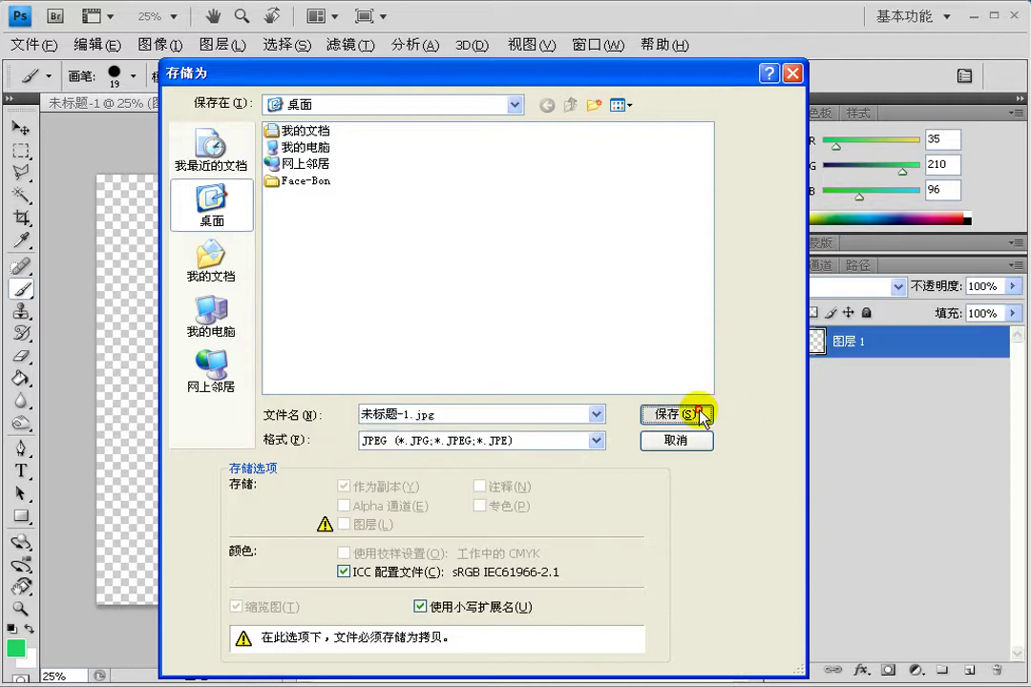
pyautogui.click(617, 180)
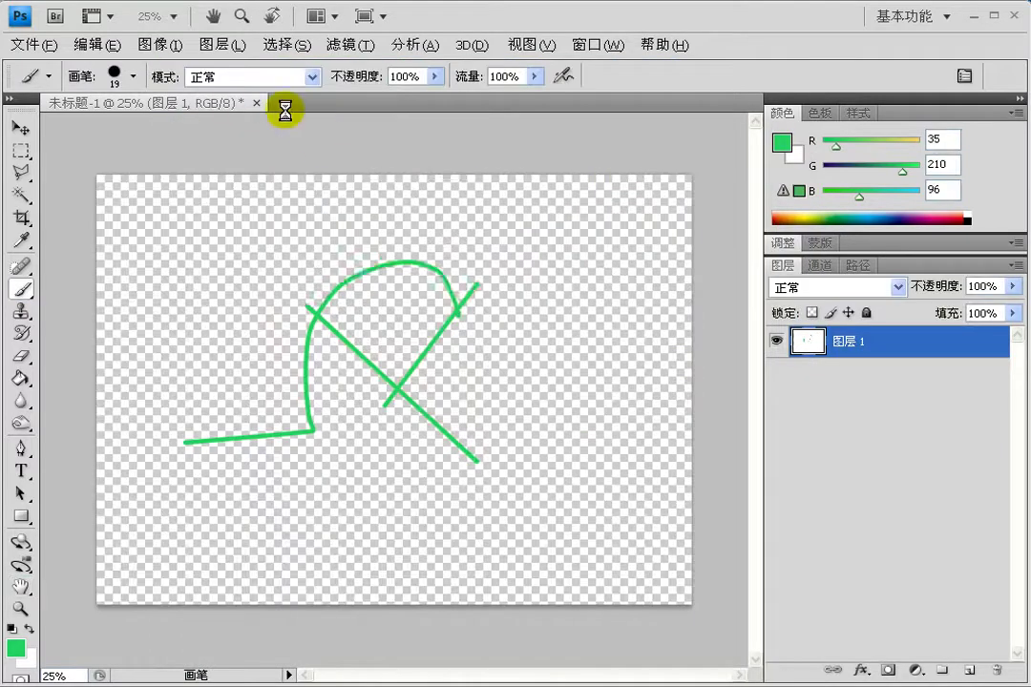
pyautogui.click(258, 103)
# Step: Close without saving, then open 未标题-1.jpg and close it again
pyautogui.click(406, 275)
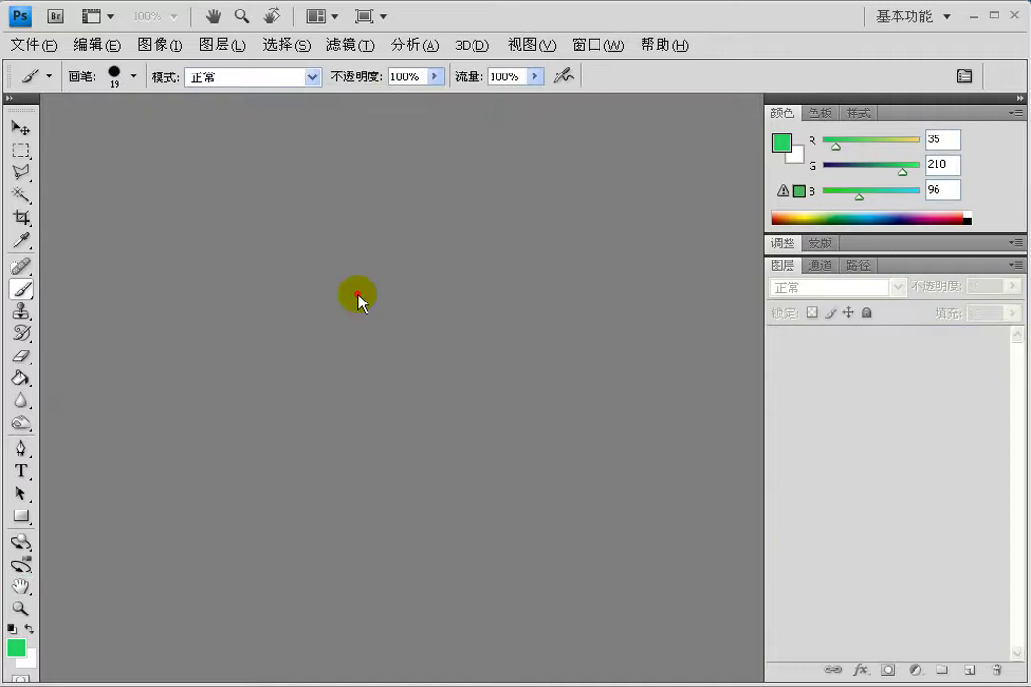
pyautogui.doubleClick(357, 297)
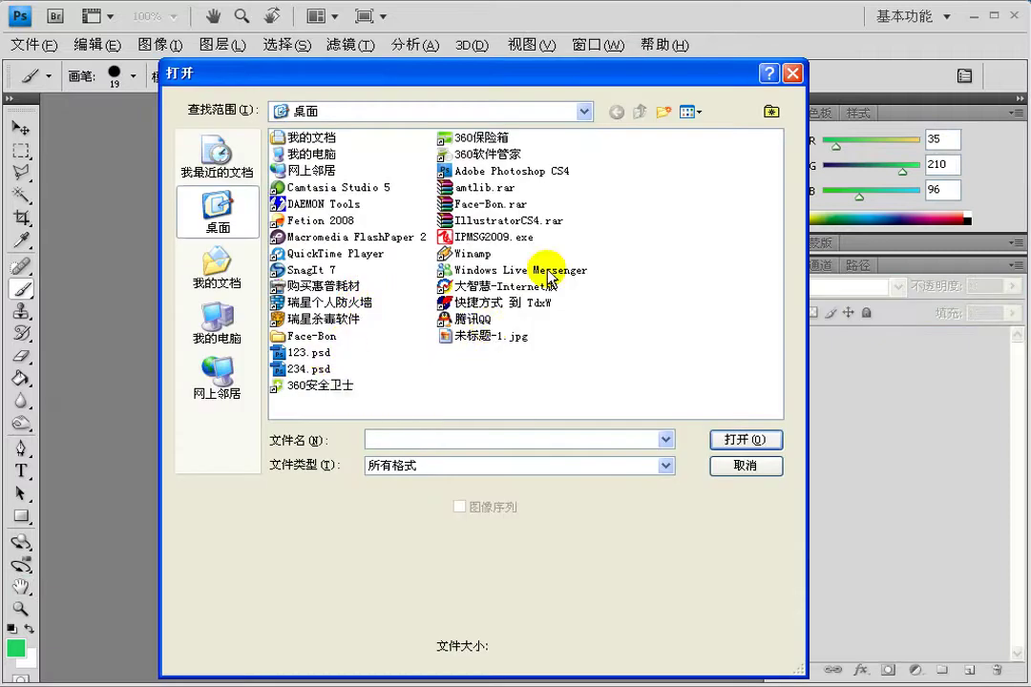
pyautogui.click(451, 336)
pyautogui.doubleClick(443, 336)
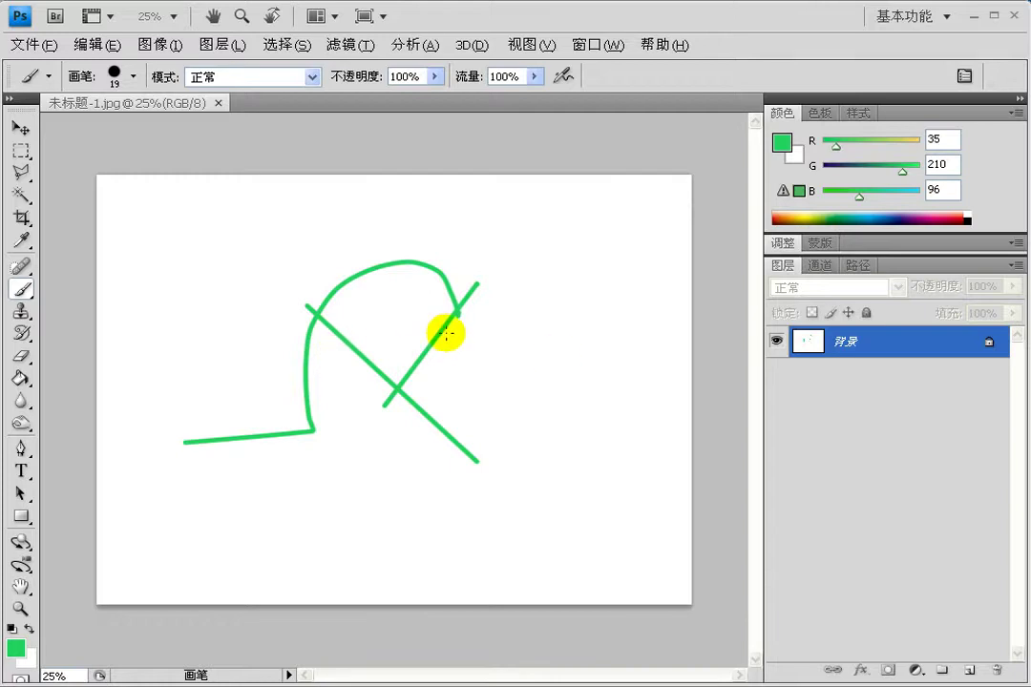
pyautogui.click(219, 103)
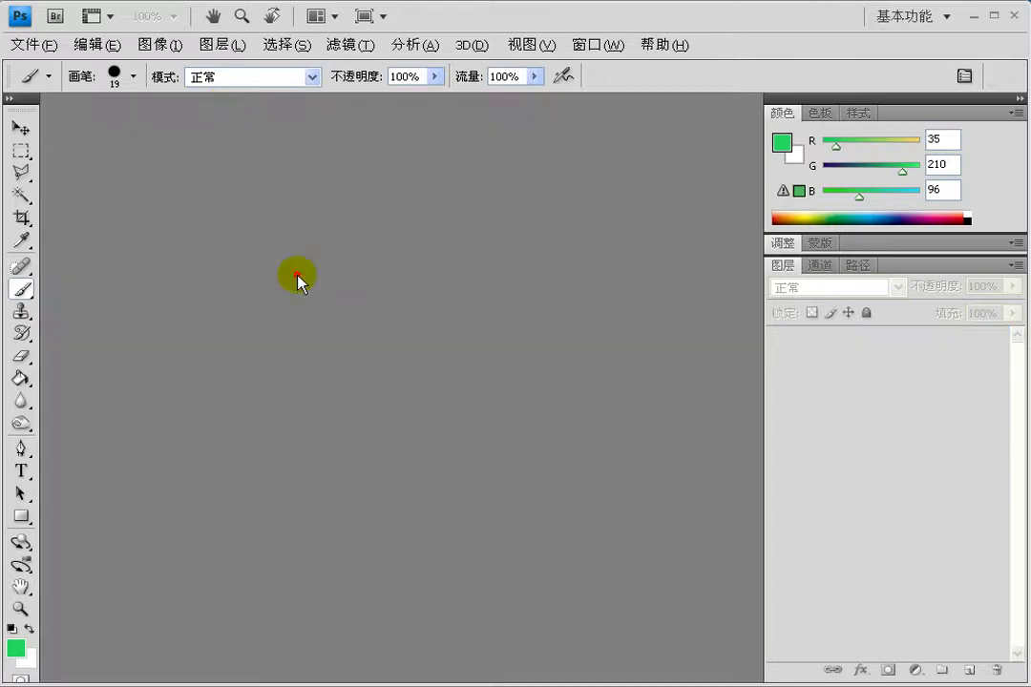
# Step: Open and close 123.psd, then reopen 未标题-1.jpg
pyautogui.doubleClick(299, 280)
pyautogui.click(234, 416)
pyautogui.doubleClick(235, 416)
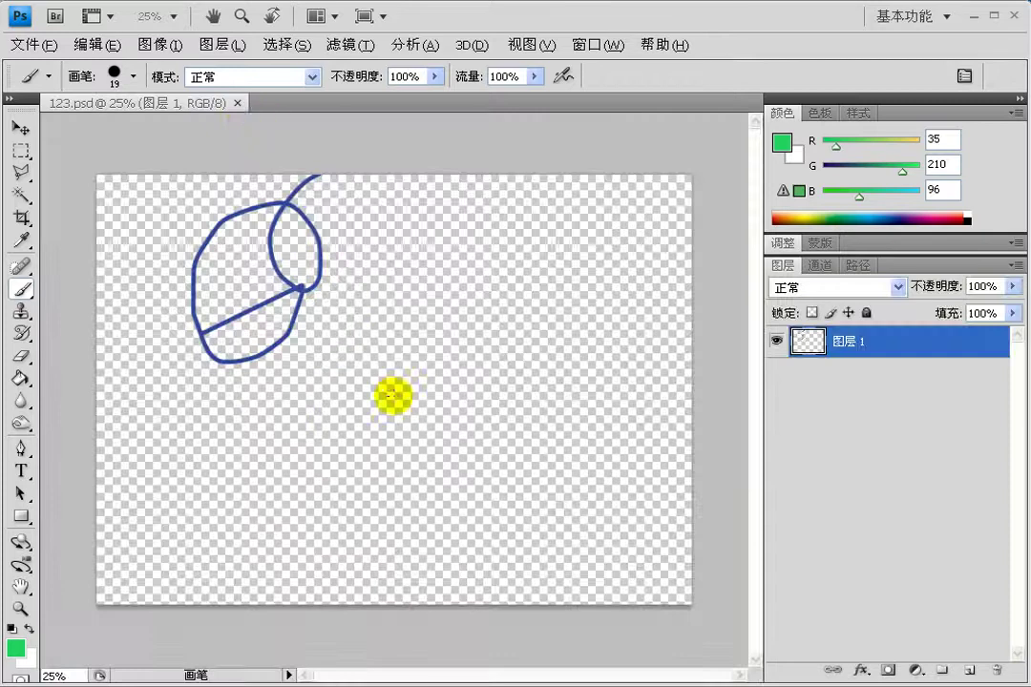
pyautogui.click(240, 101)
pyautogui.doubleClick(353, 339)
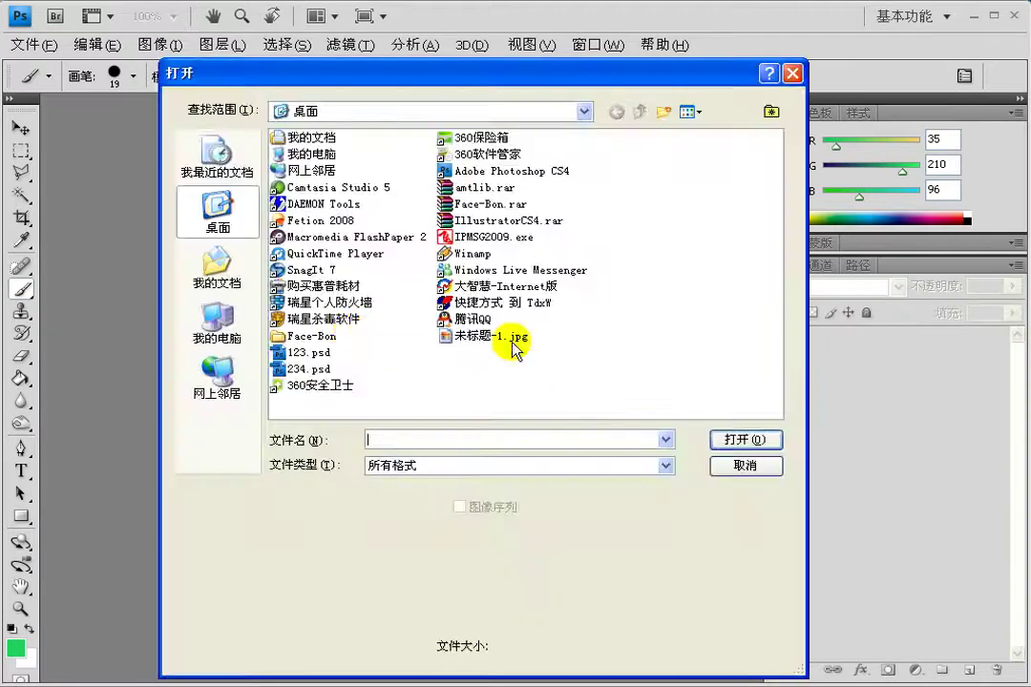
pyautogui.doubleClick(490, 343)
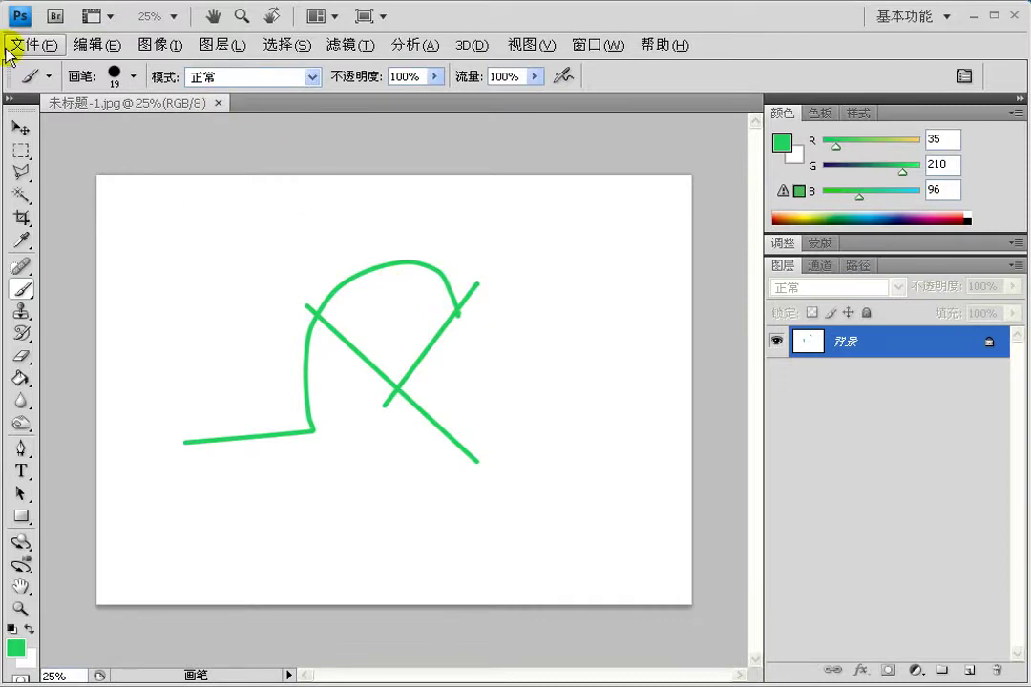
pyautogui.click(34, 45)
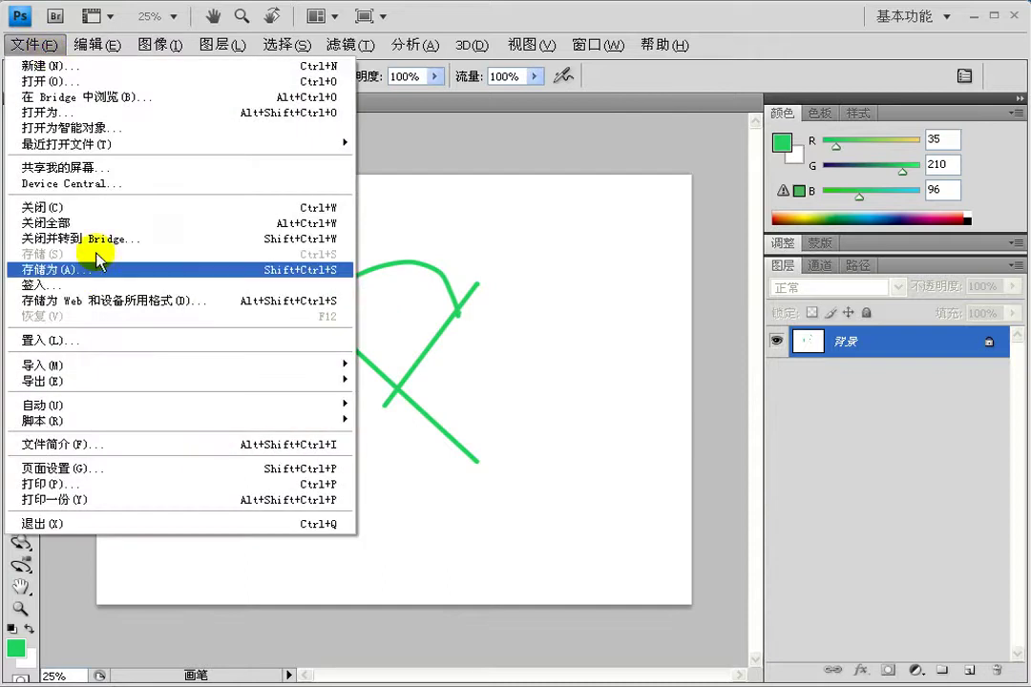
pyautogui.click(95, 269)
pyautogui.click(485, 442)
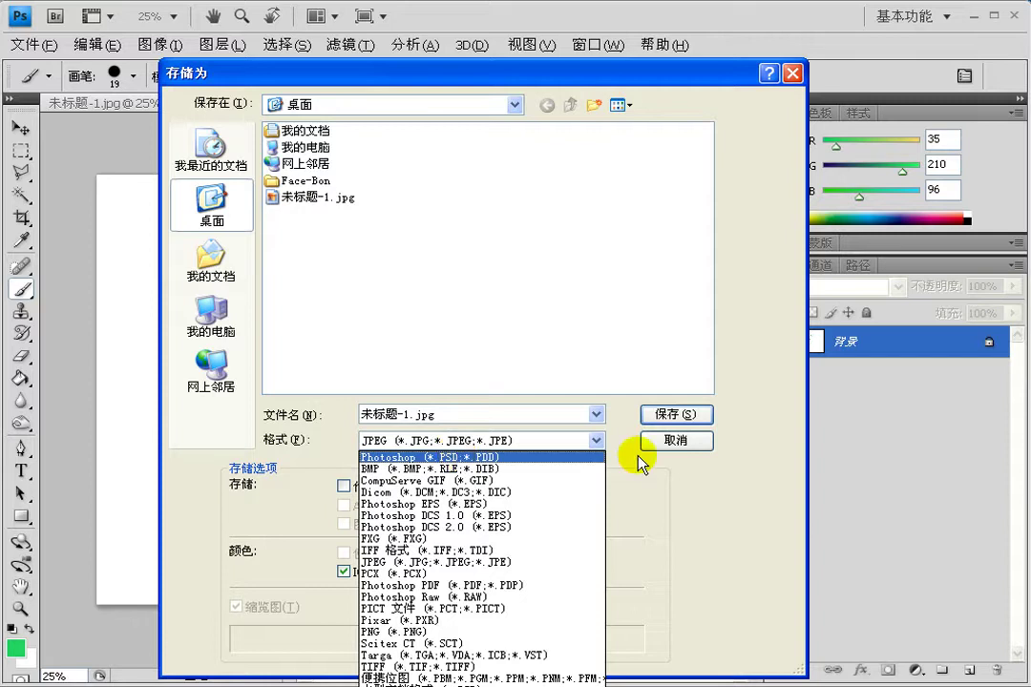
pyautogui.click(674, 442)
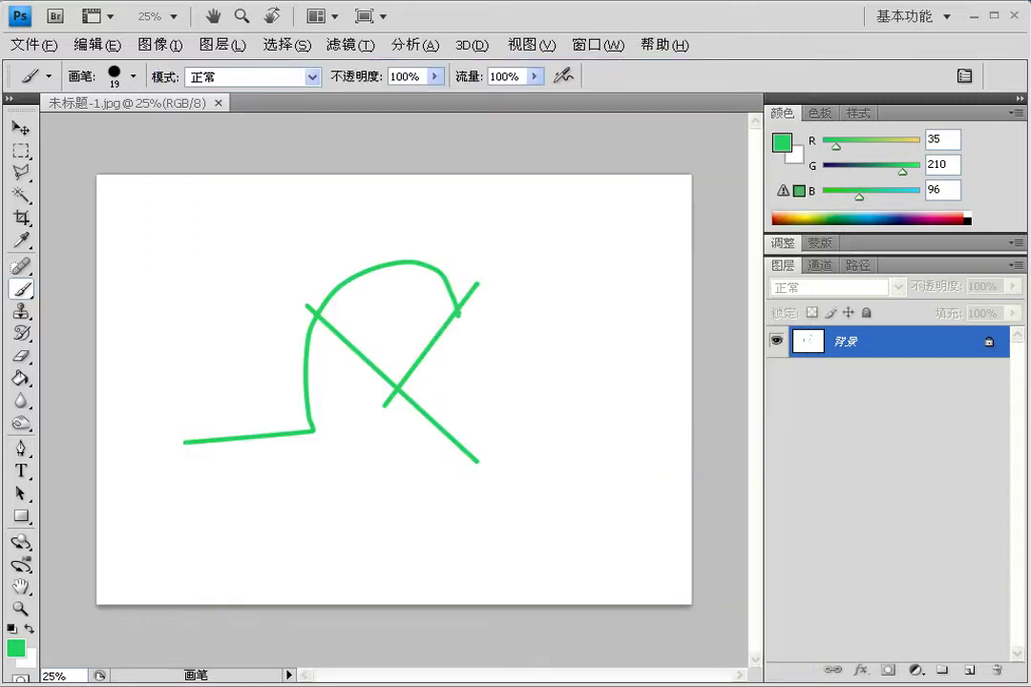
# Step: Add new layer 图层 1 and paint red loops and a diagonal line on it
pyautogui.click(969, 670)
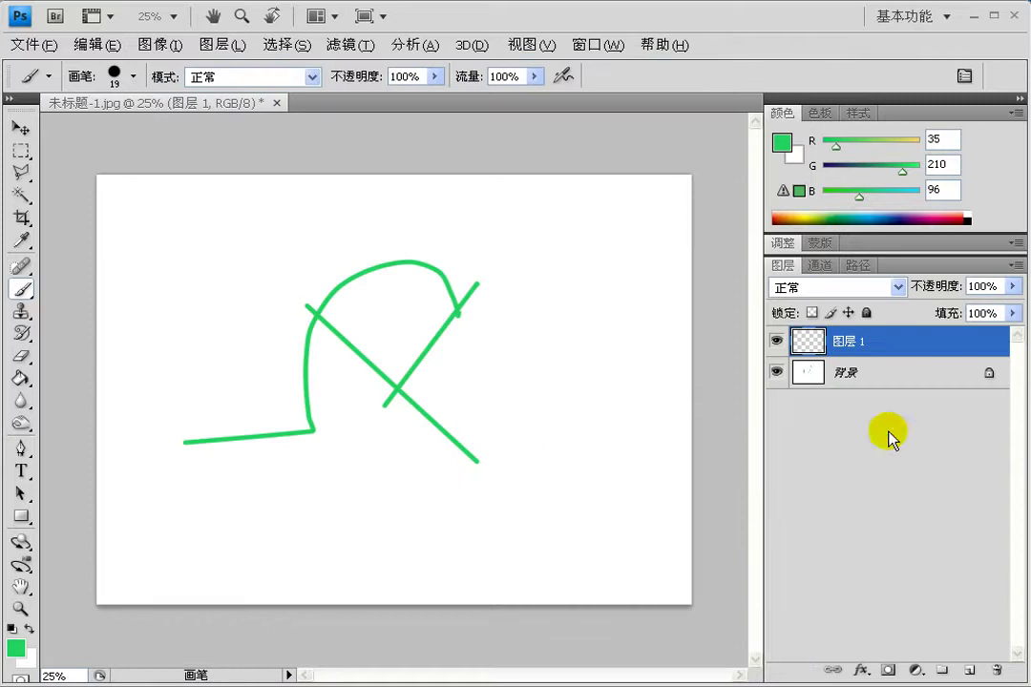
pyautogui.click(859, 219)
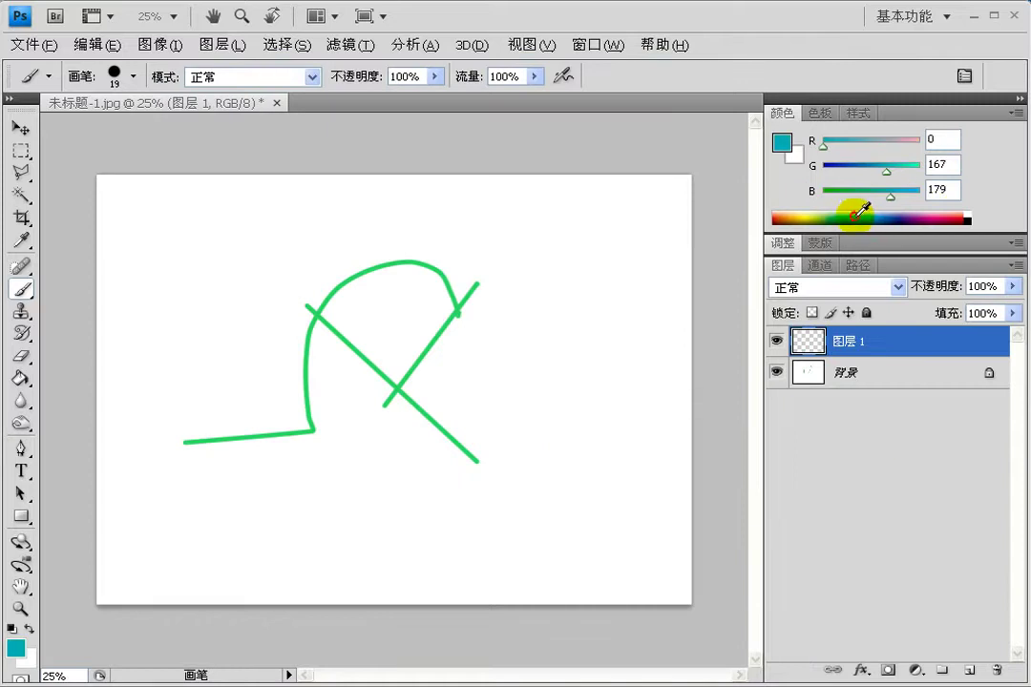
pyautogui.click(957, 215)
pyautogui.click(342, 492)
pyautogui.moveTo(531, 298)
pyautogui.mouseDown()
pyautogui.moveTo(525, 350)
pyautogui.moveTo(338, 322)
pyautogui.mouseUp()
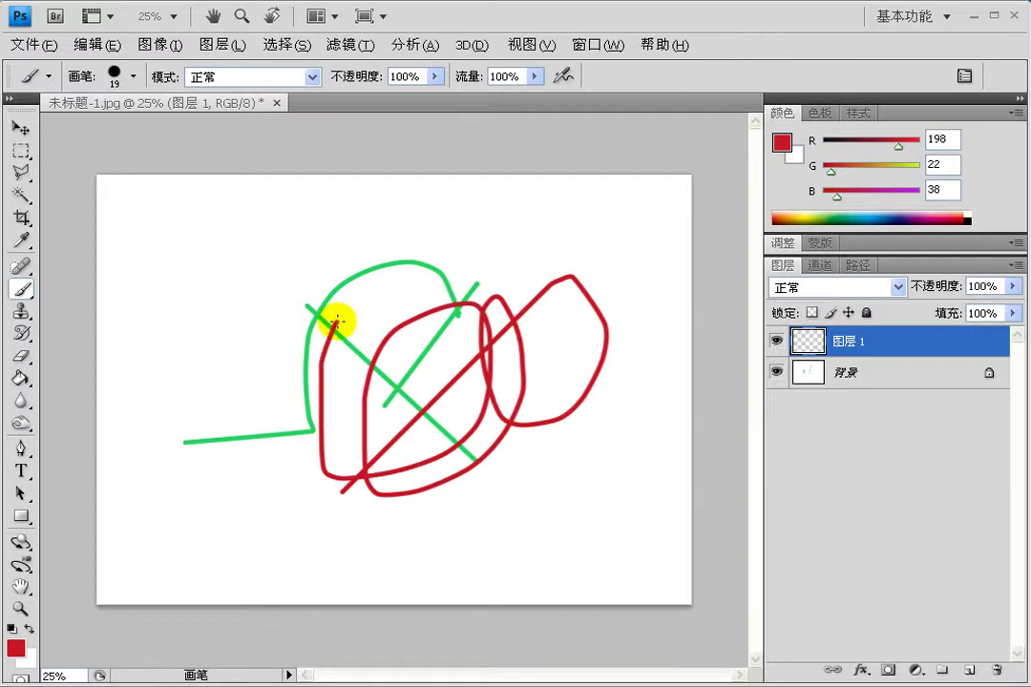
# Step: Move the red strokes left and up over the green scribble, then start saving
pyautogui.click(20, 127)
pyautogui.moveTo(536, 322)
pyautogui.mouseDown()
pyautogui.moveTo(351, 345)
pyautogui.moveTo(247, 268)
pyautogui.moveTo(372, 232)
pyautogui.moveTo(385, 271)
pyautogui.mouseUp()
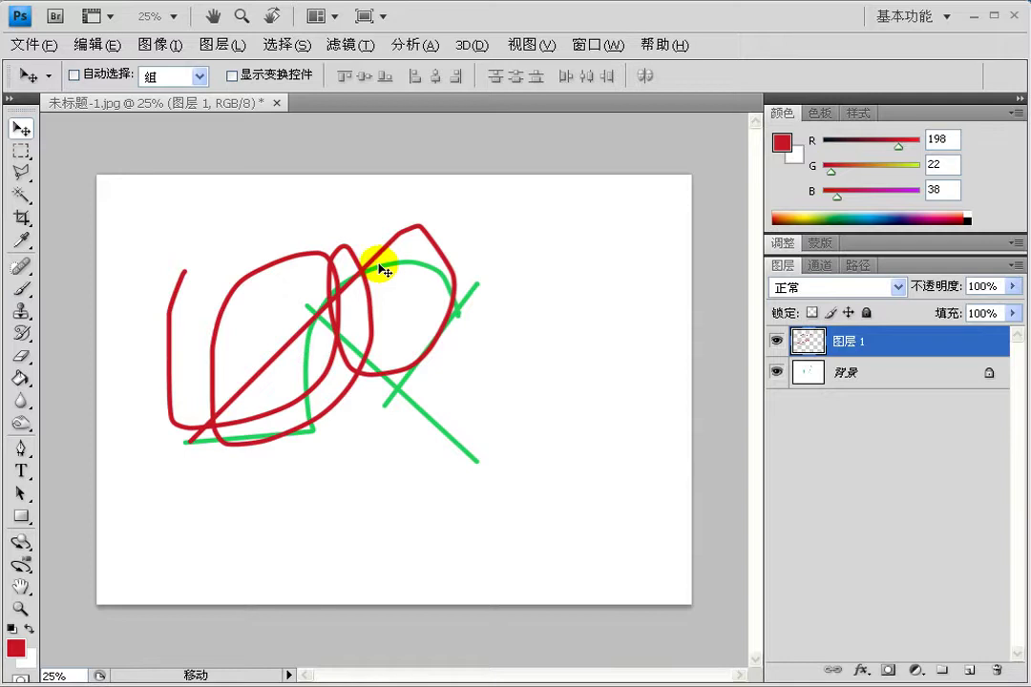
pyautogui.click(33, 45)
pyautogui.click(101, 254)
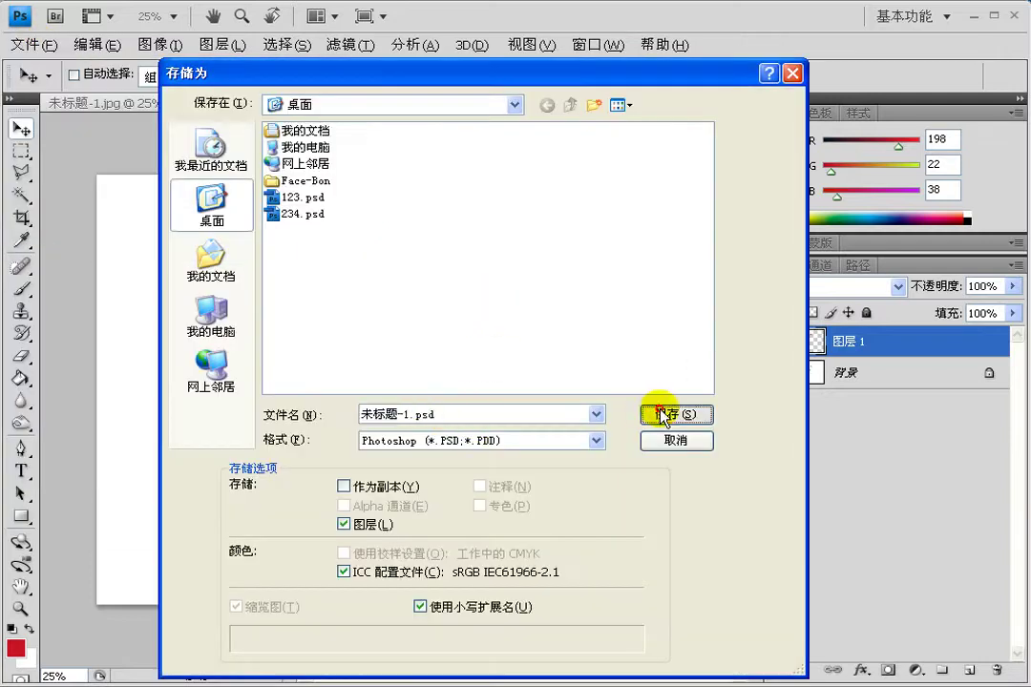
# Step: Save the drawing as 未标题-1.psd with default Photoshop options and close it
pyautogui.click(663, 414)
pyautogui.click(702, 230)
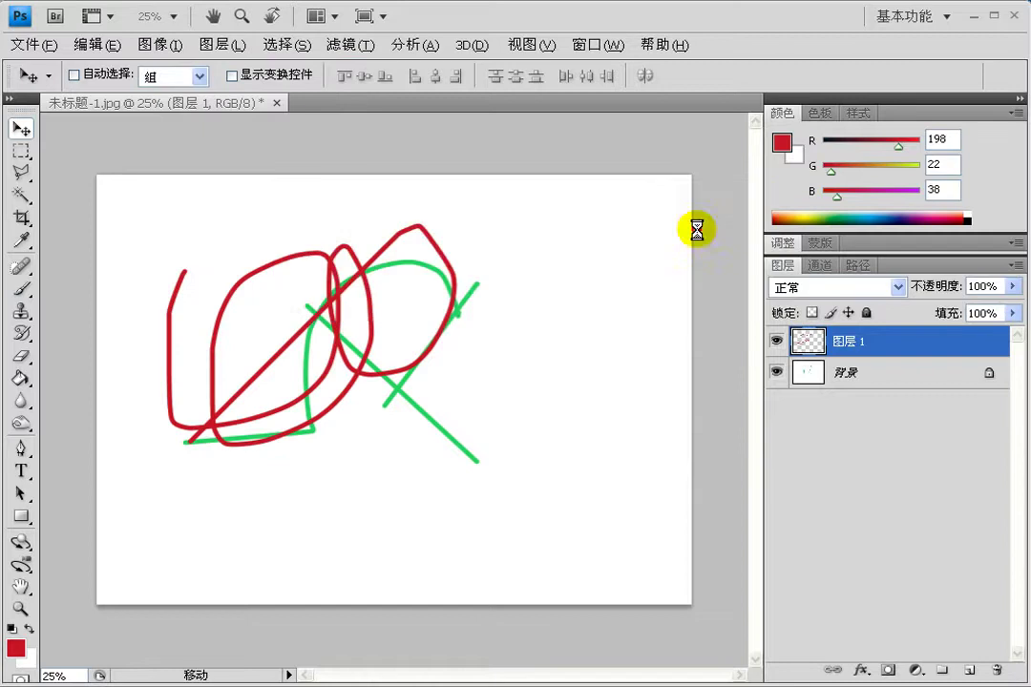
pyautogui.click(276, 102)
# Step: Reopen 未标题-1.psd and confirm 图层 1 and 背景 survive in the Layers panel
pyautogui.doubleClick(381, 352)
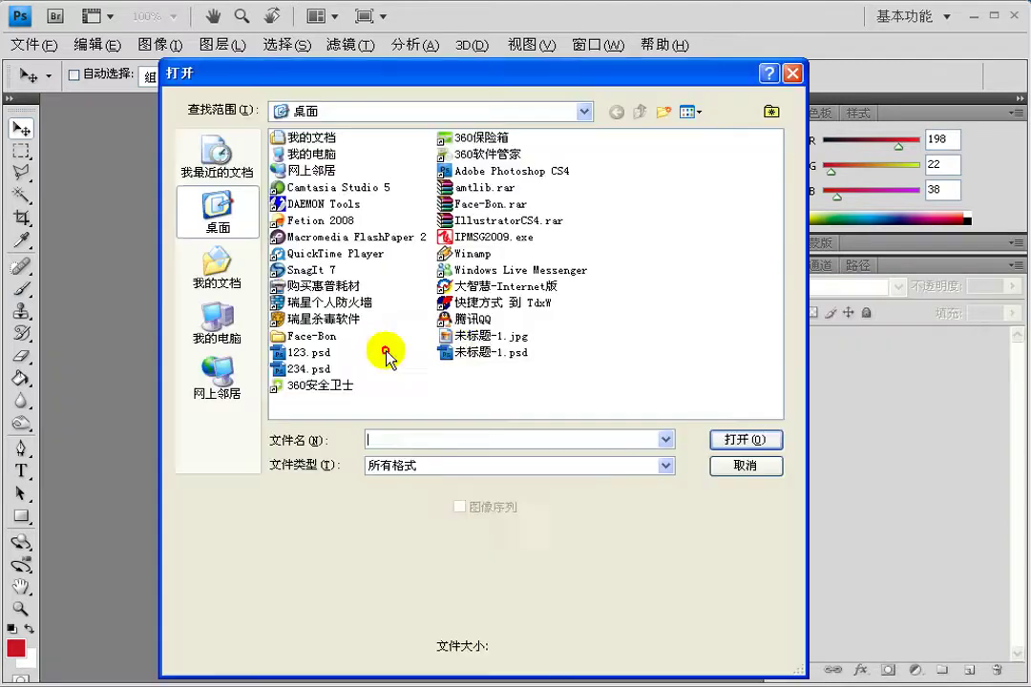
pyautogui.click(447, 355)
pyautogui.doubleClick(446, 355)
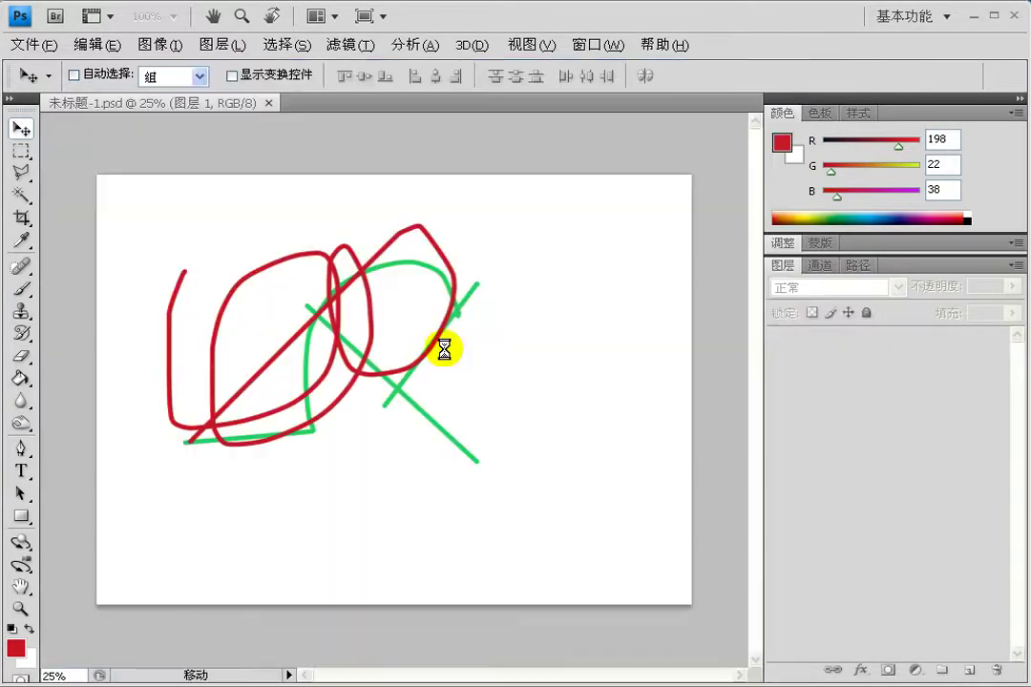
pyautogui.click(886, 341)
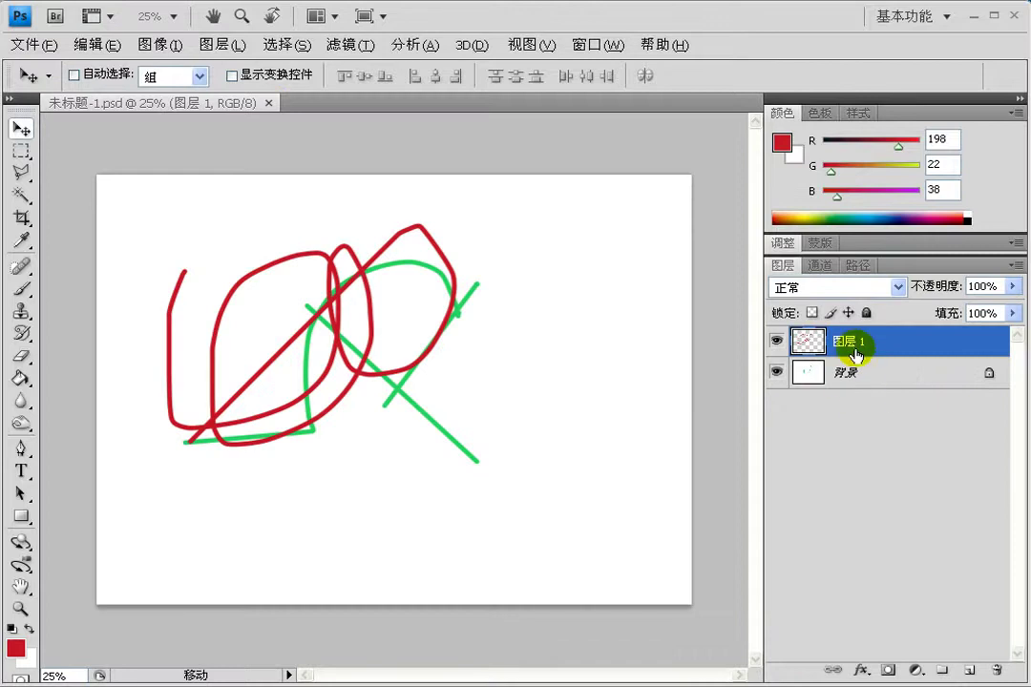
pyautogui.click(31, 46)
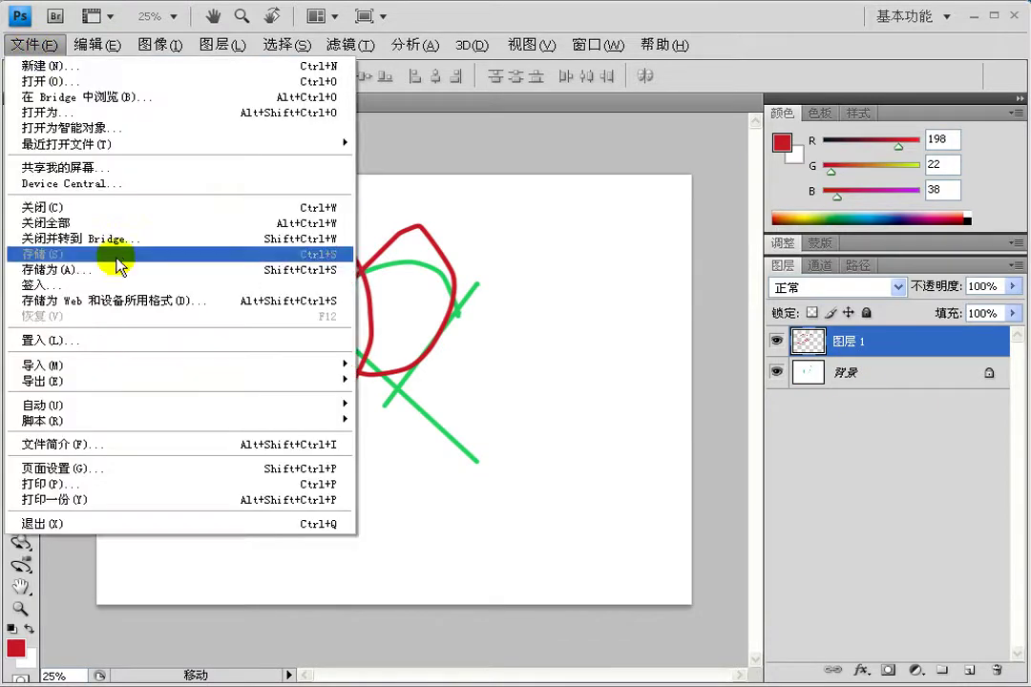
# Step: Save the layered drawing as JPEG over 未标题-1.jpg, then close it
pyautogui.click(119, 271)
pyautogui.click(447, 441)
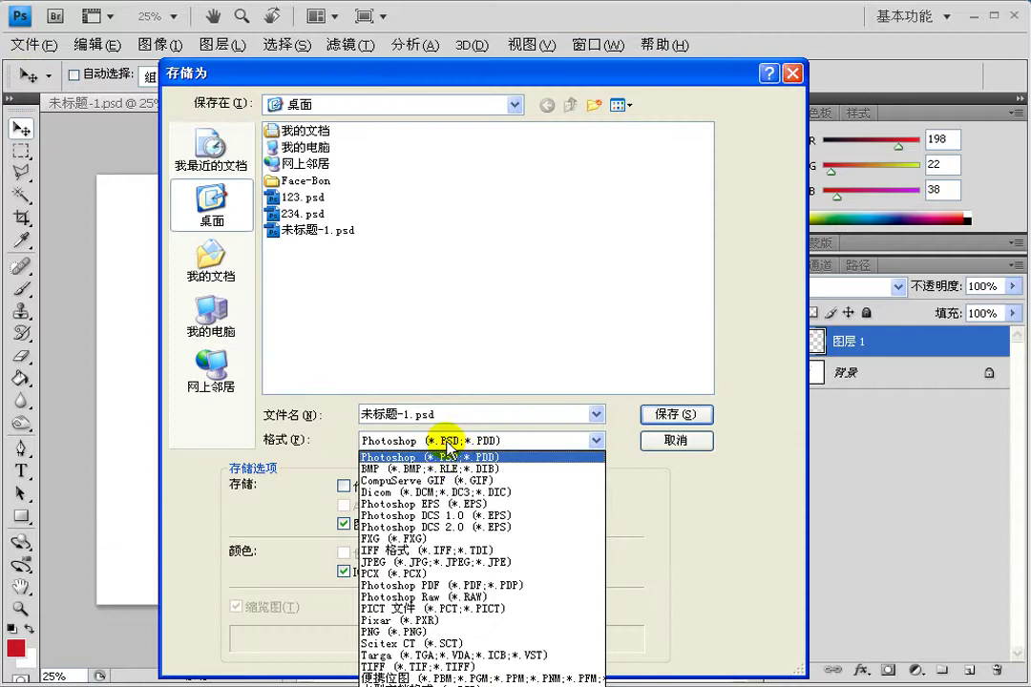
pyautogui.click(527, 562)
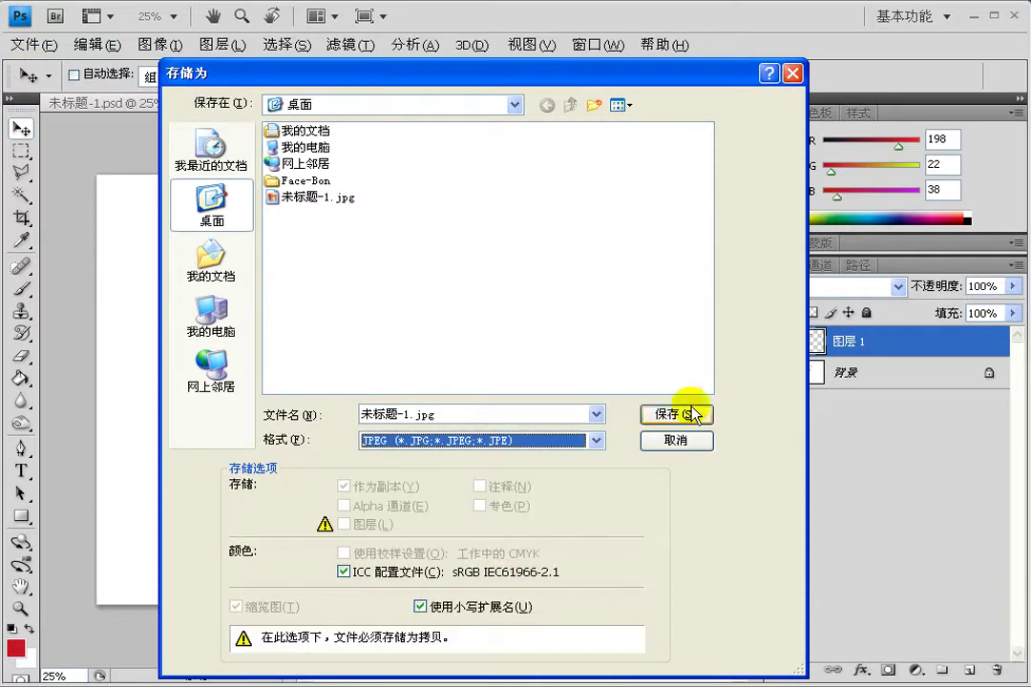
pyautogui.doubleClick(304, 198)
pyautogui.click(330, 281)
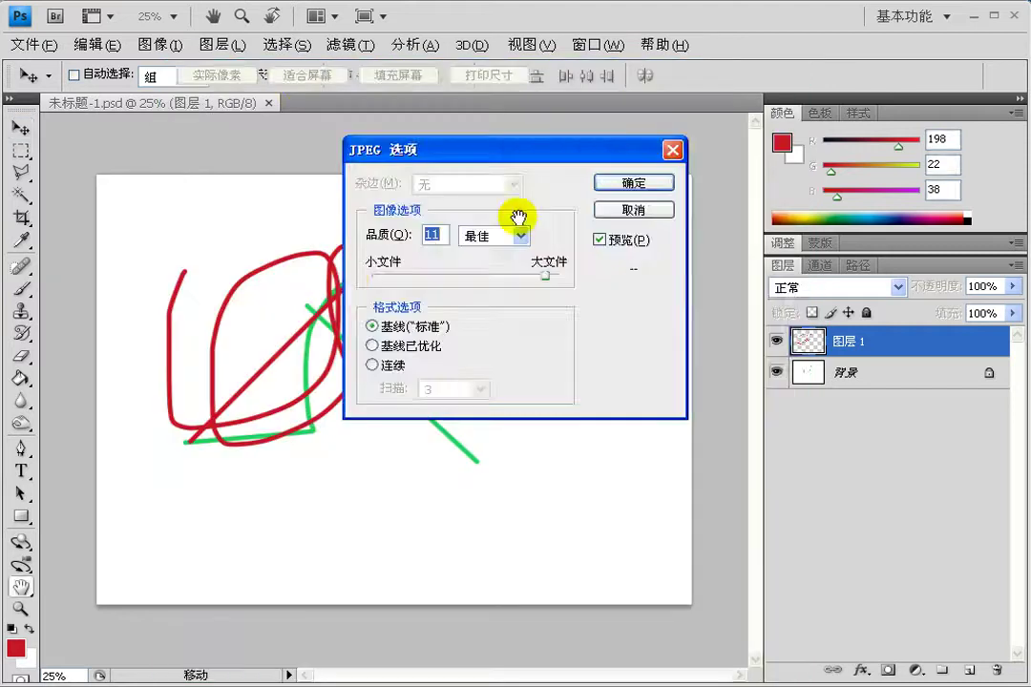
pyautogui.click(616, 184)
pyautogui.click(269, 102)
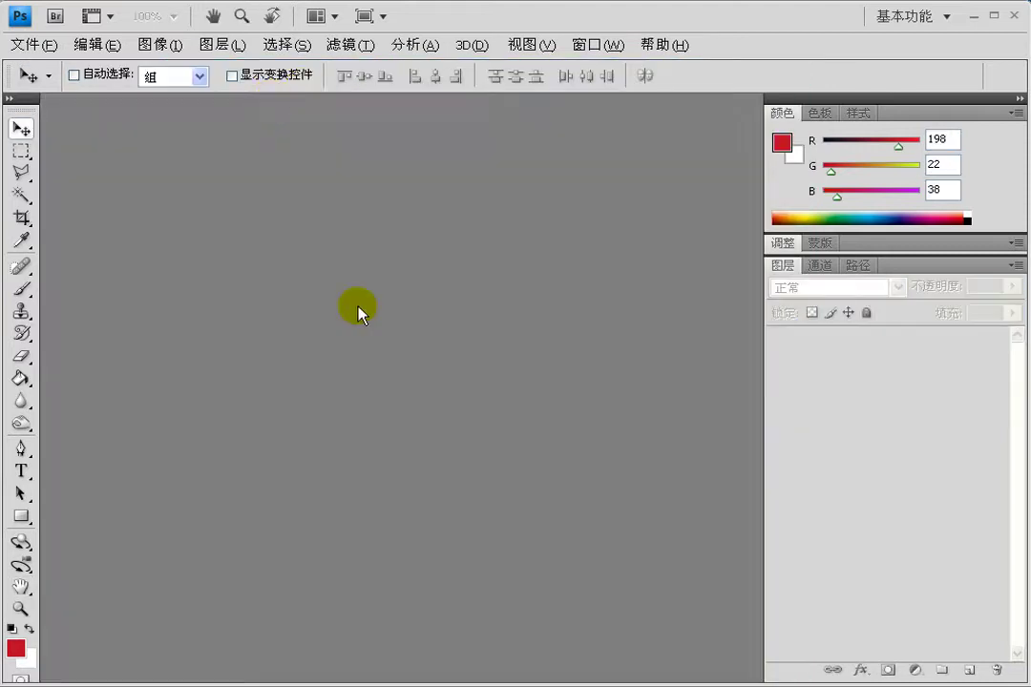
# Step: Open 未标题-1.jpg to see it flattened to one background layer, then close it
pyautogui.doubleClick(359, 309)
pyautogui.click(453, 336)
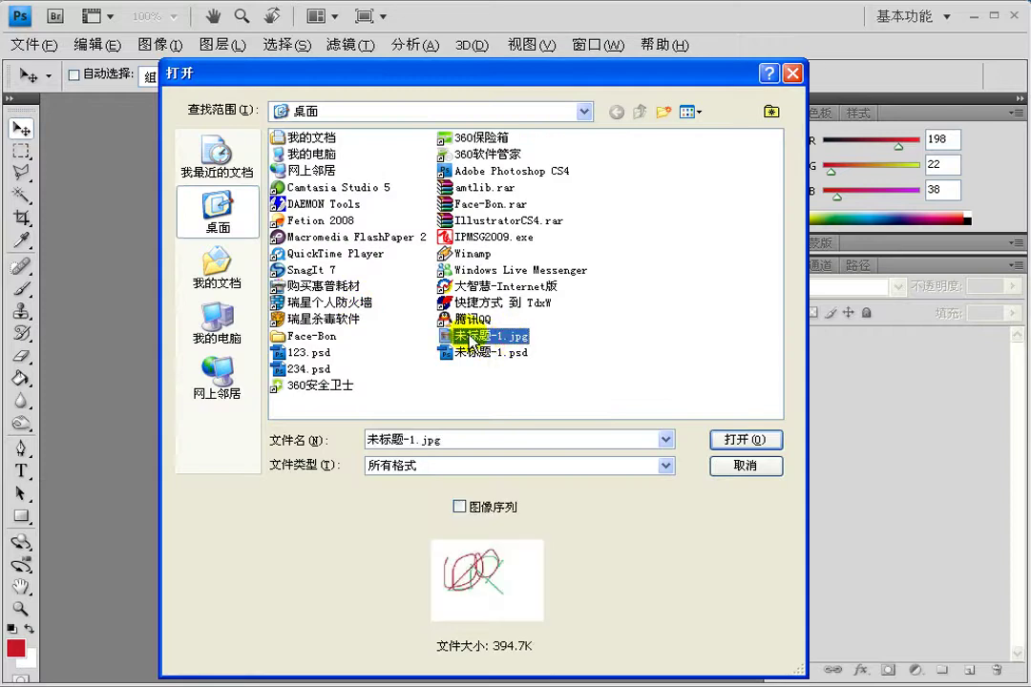
pyautogui.doubleClick(456, 336)
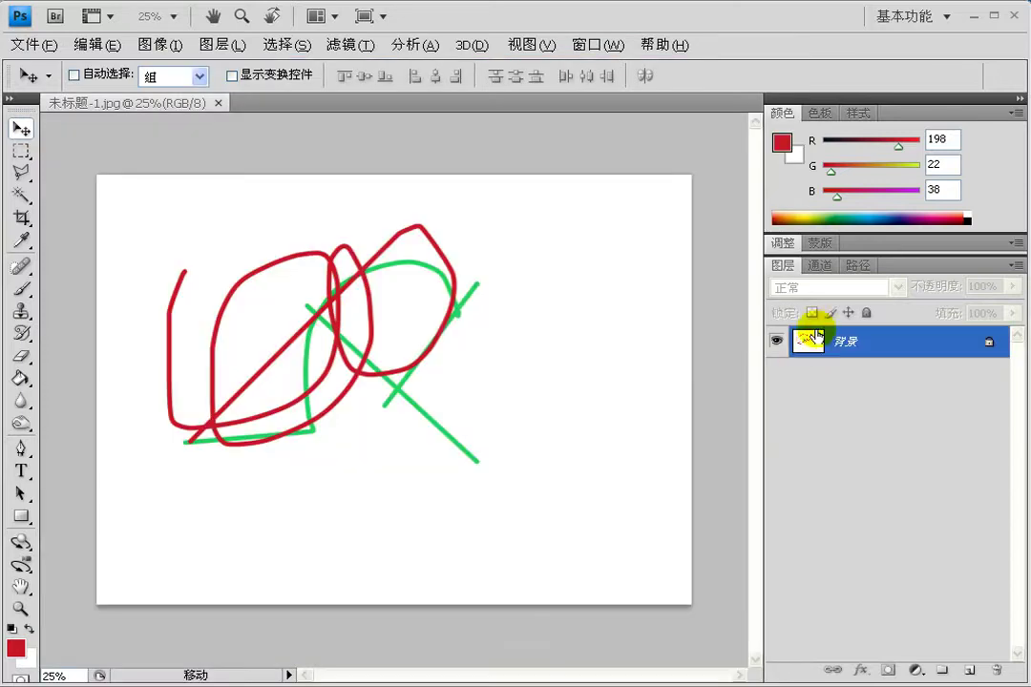
pyautogui.click(217, 102)
# Step: Reopen the two-layer 未标题-1.psd and bring up Save As
pyautogui.doubleClick(335, 293)
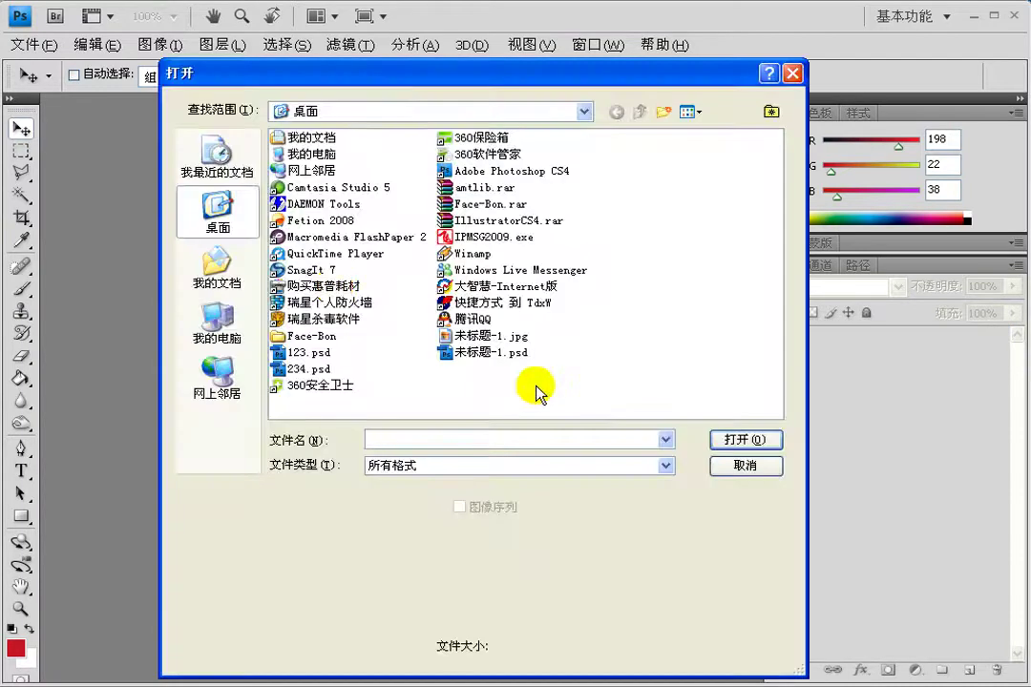
pyautogui.click(504, 352)
pyautogui.doubleClick(504, 352)
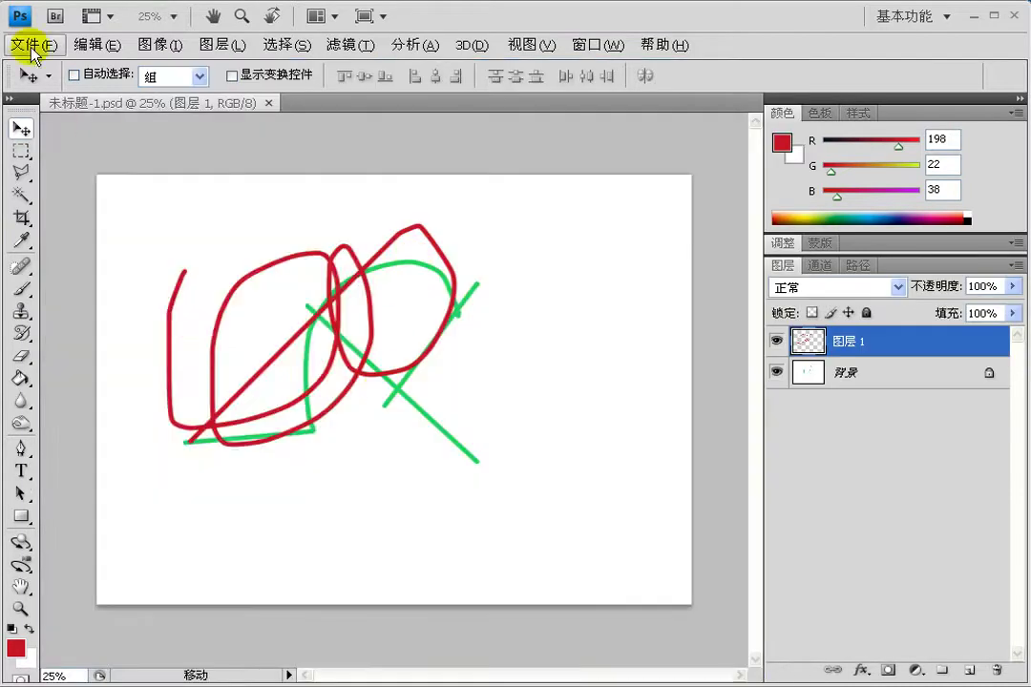
pyautogui.click(31, 44)
pyautogui.click(115, 266)
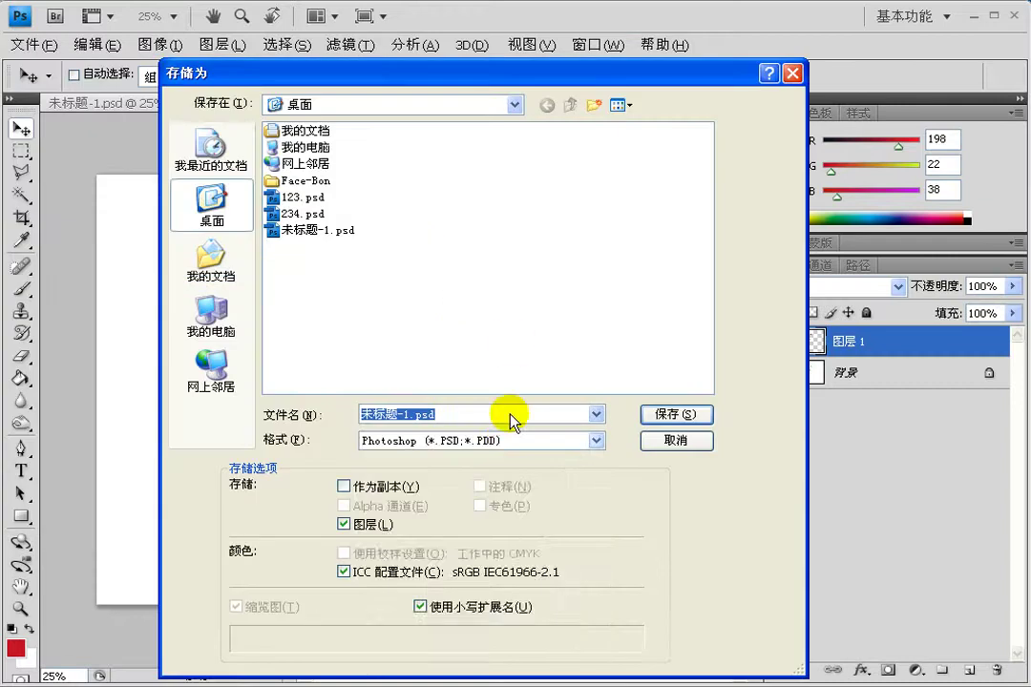
# Step: Pick TIFF as the save format, then cancel the save and close the drawing
pyautogui.click(506, 441)
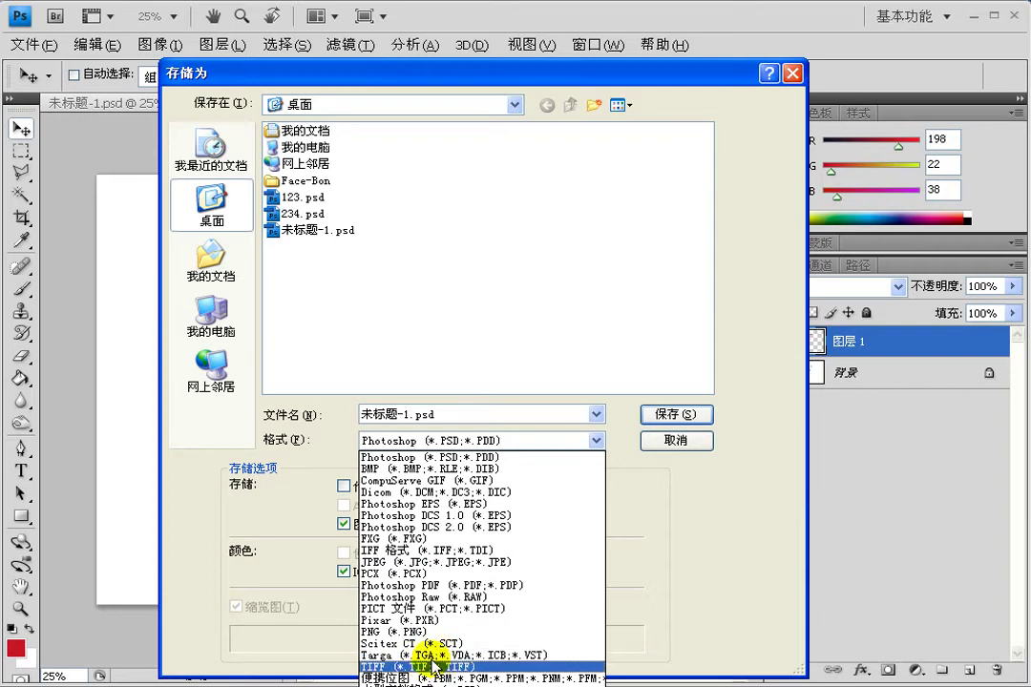
pyautogui.click(471, 667)
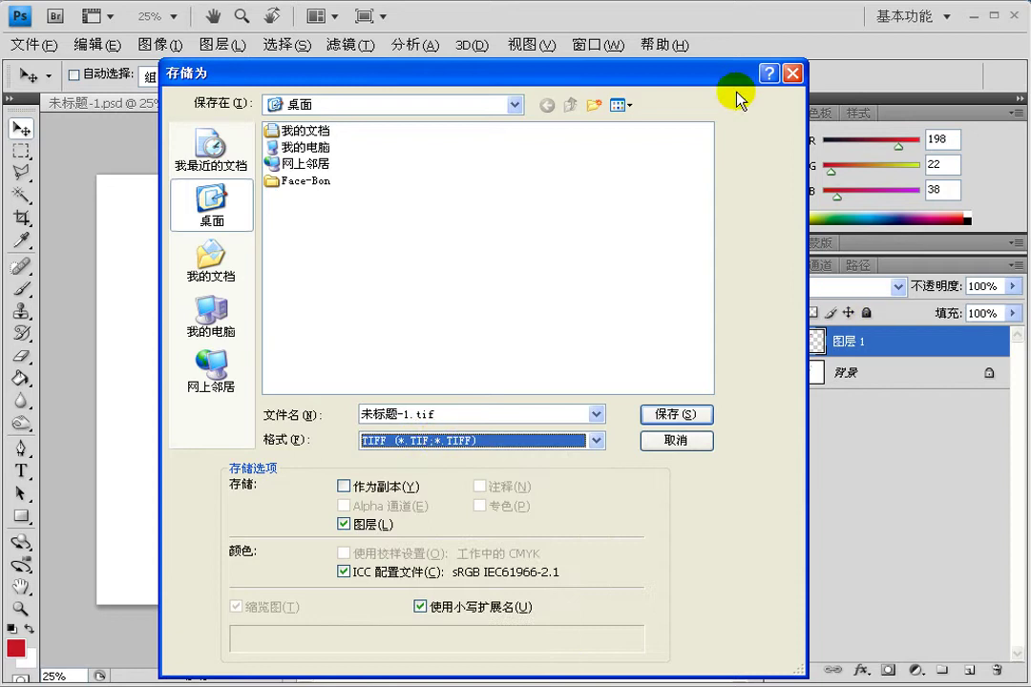
pyautogui.moveTo(730, 74); pyautogui.dragTo(644, 93)
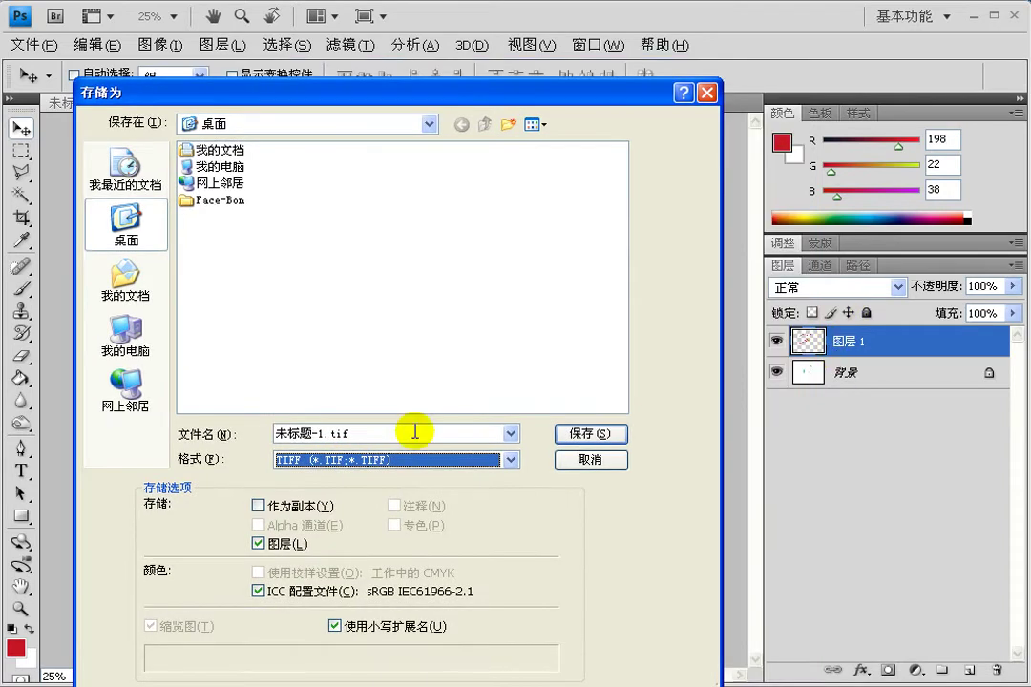
pyautogui.click(591, 462)
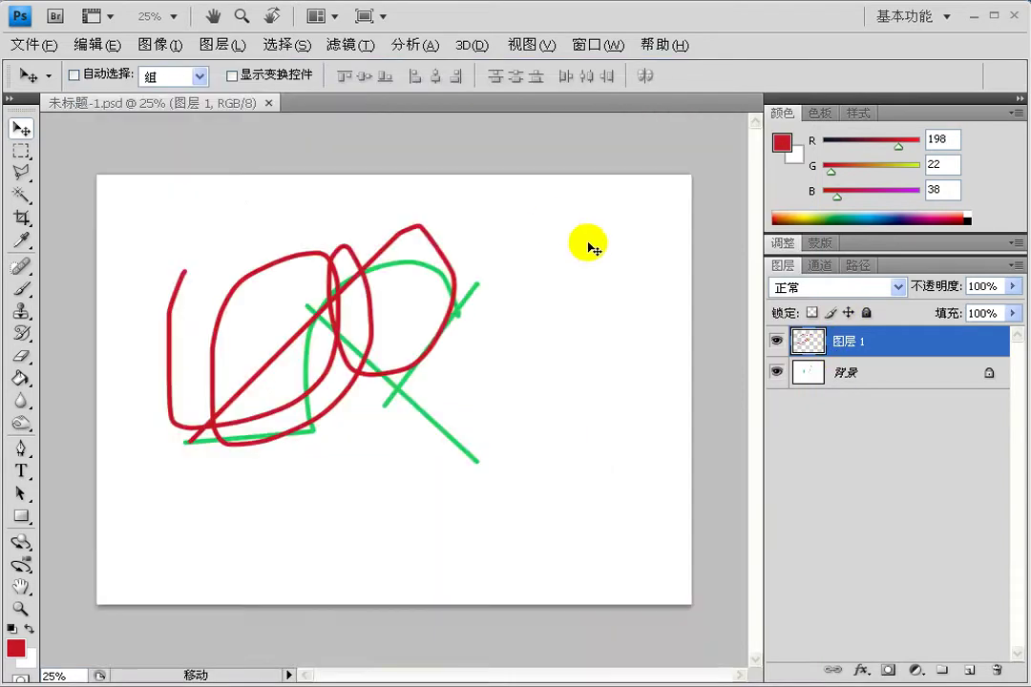
pyautogui.click(270, 99)
# Step: Reopen 未标题-1.psd from the desktop and close it again
pyautogui.doubleClick(368, 297)
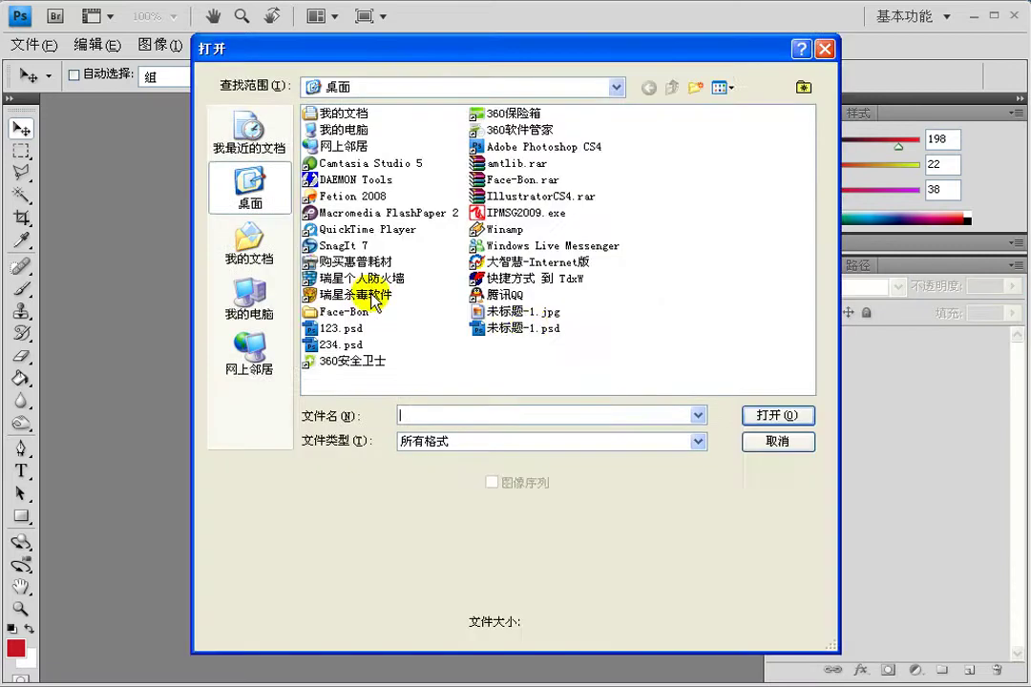
pyautogui.click(523, 329)
pyautogui.doubleClick(523, 329)
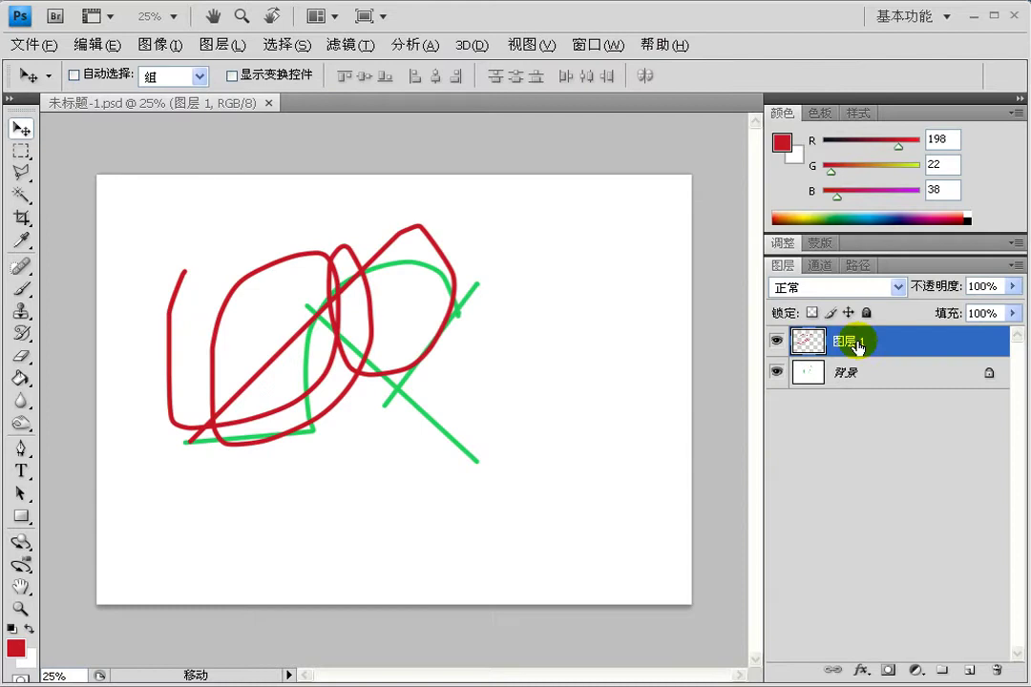
pyautogui.click(268, 102)
# Step: Open the garden photo gjz (1).jpg from E:\古建筑
pyautogui.doubleClick(369, 299)
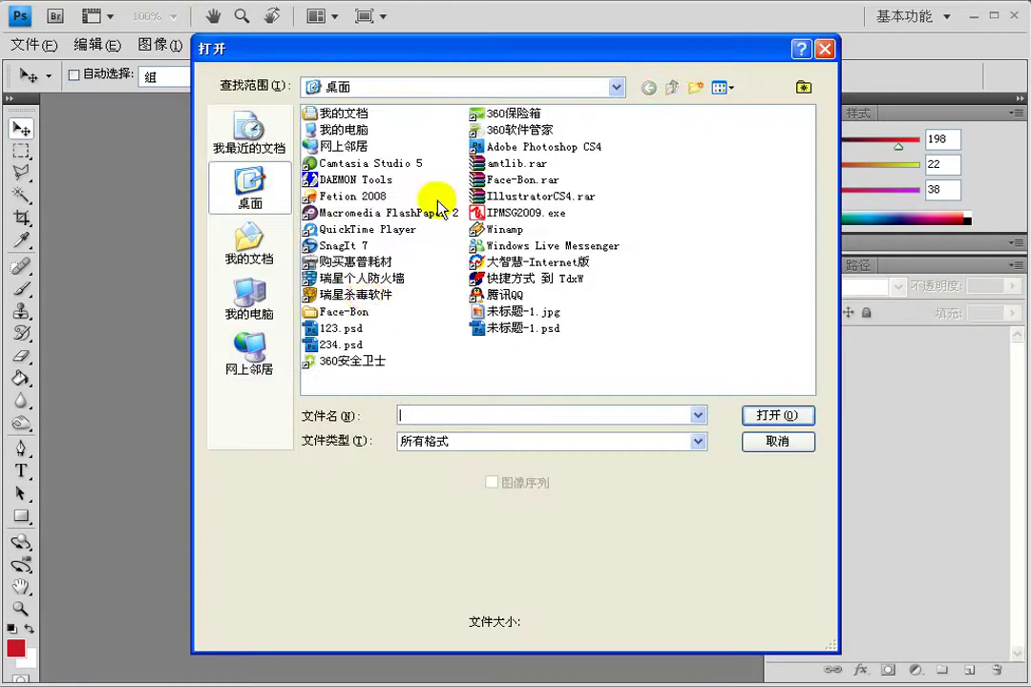
pyautogui.doubleClick(345, 129)
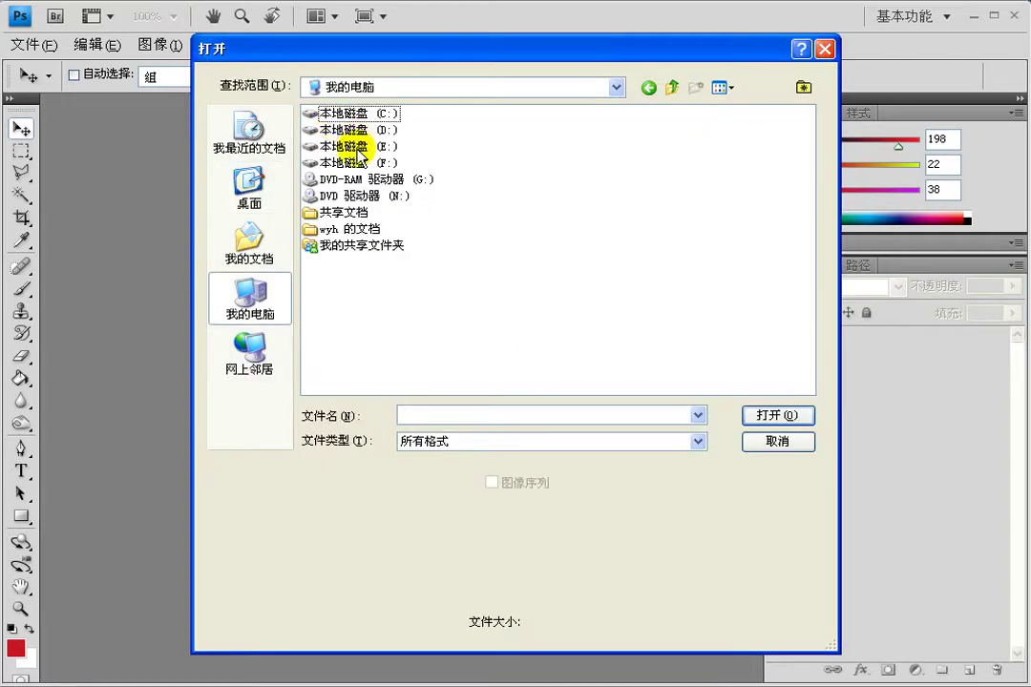
pyautogui.doubleClick(355, 147)
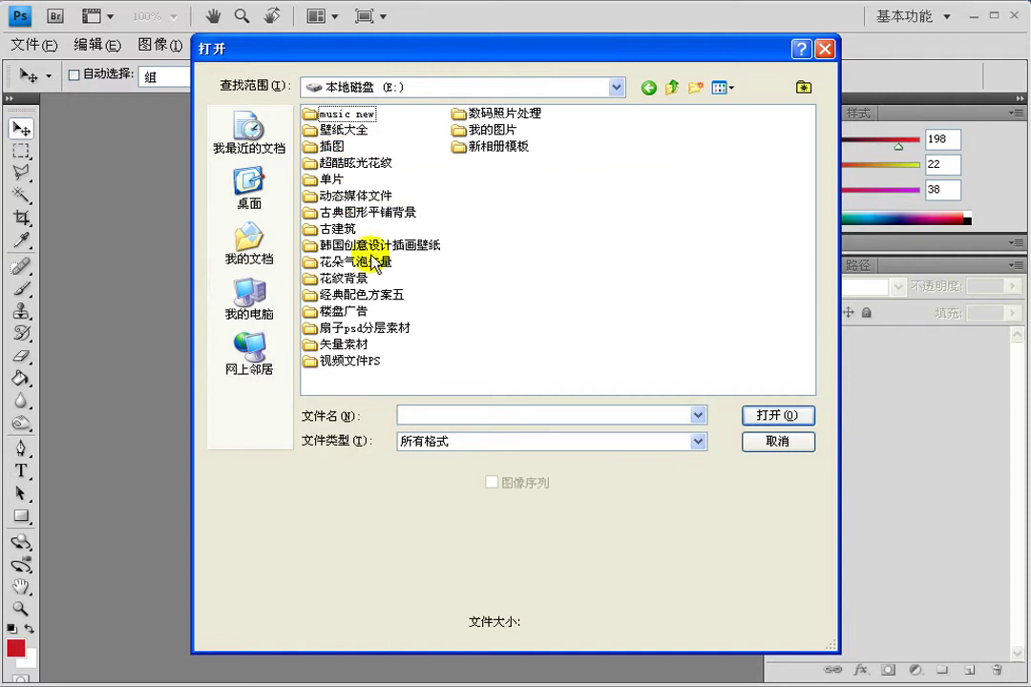
pyautogui.doubleClick(334, 230)
pyautogui.doubleClick(342, 131)
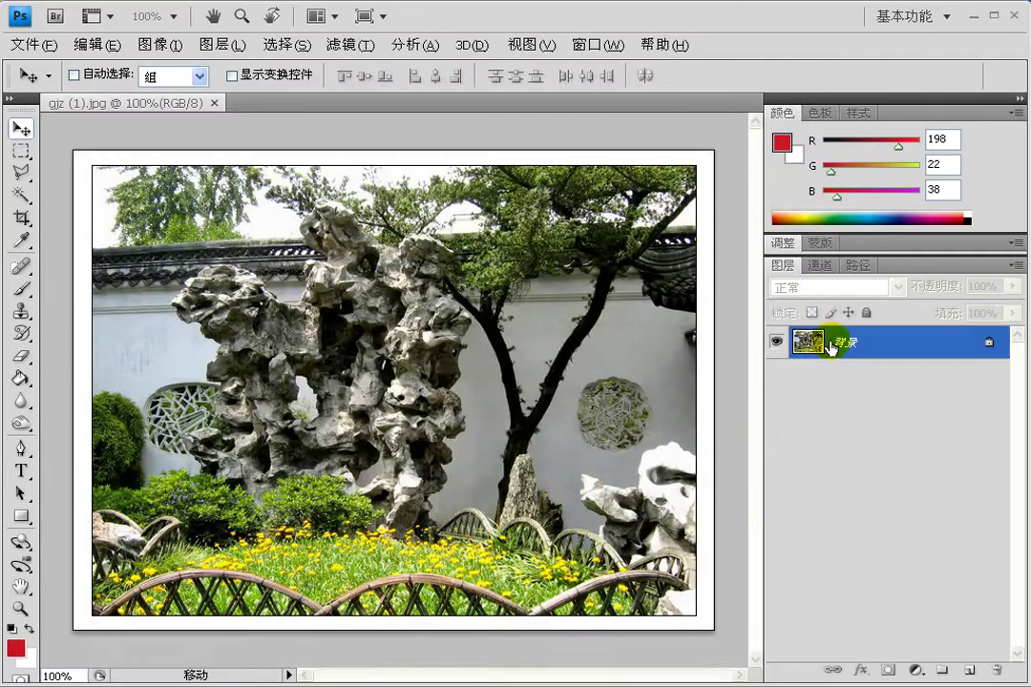
# Step: Begin Save As for the photo, keeping JPEG format with the desktop as location
pyautogui.click(34, 45)
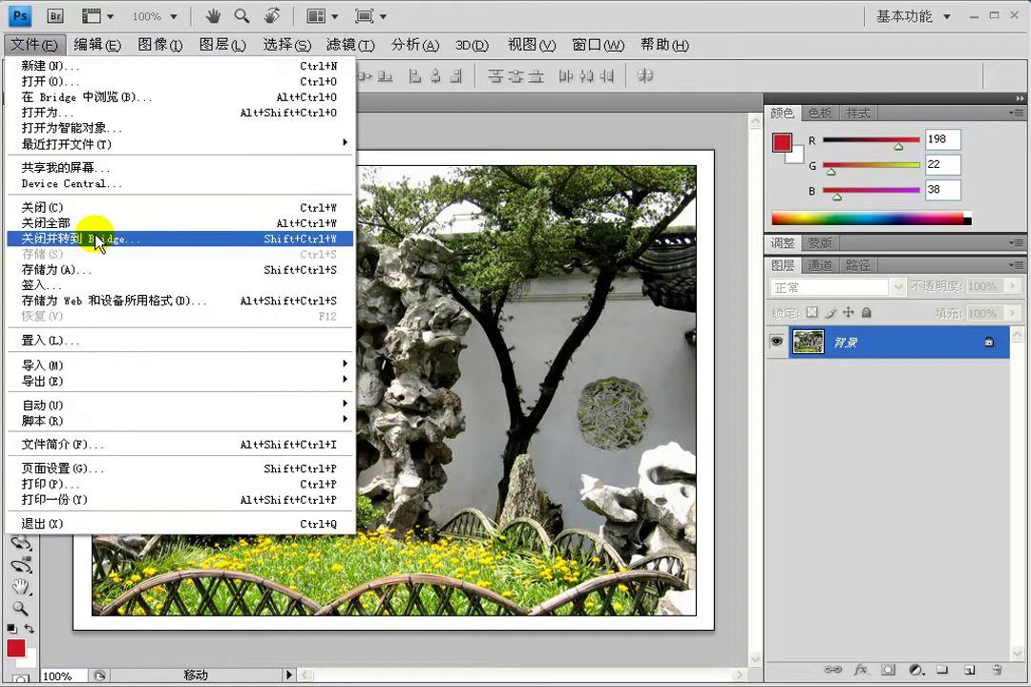
pyautogui.click(38, 270)
pyautogui.click(552, 420)
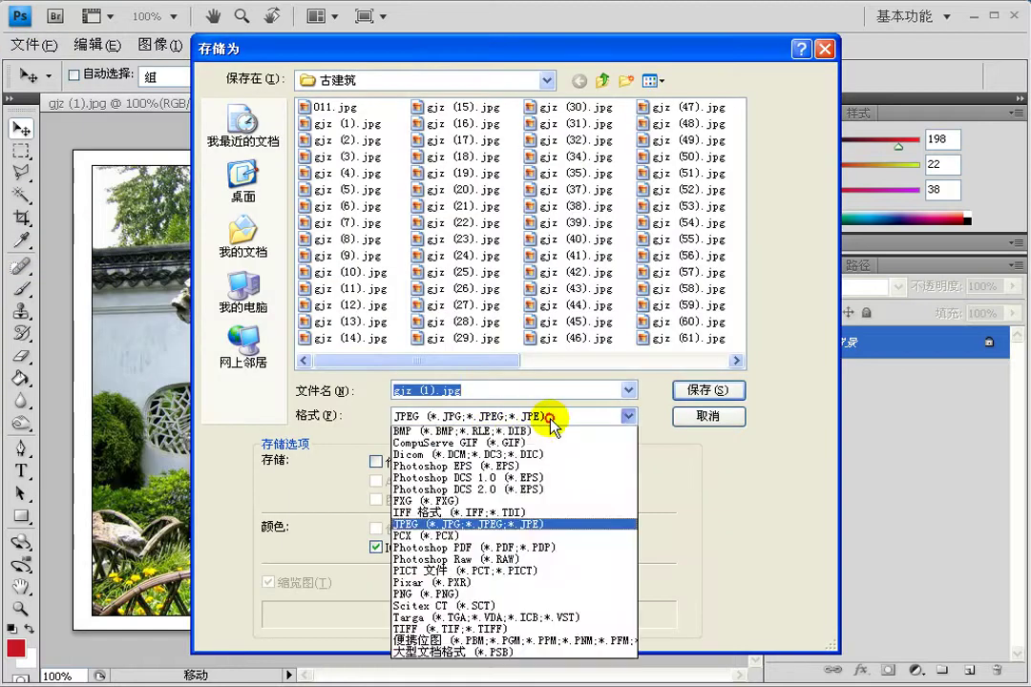
pyautogui.scroll(1, 557, 538)
pyautogui.click(611, 416)
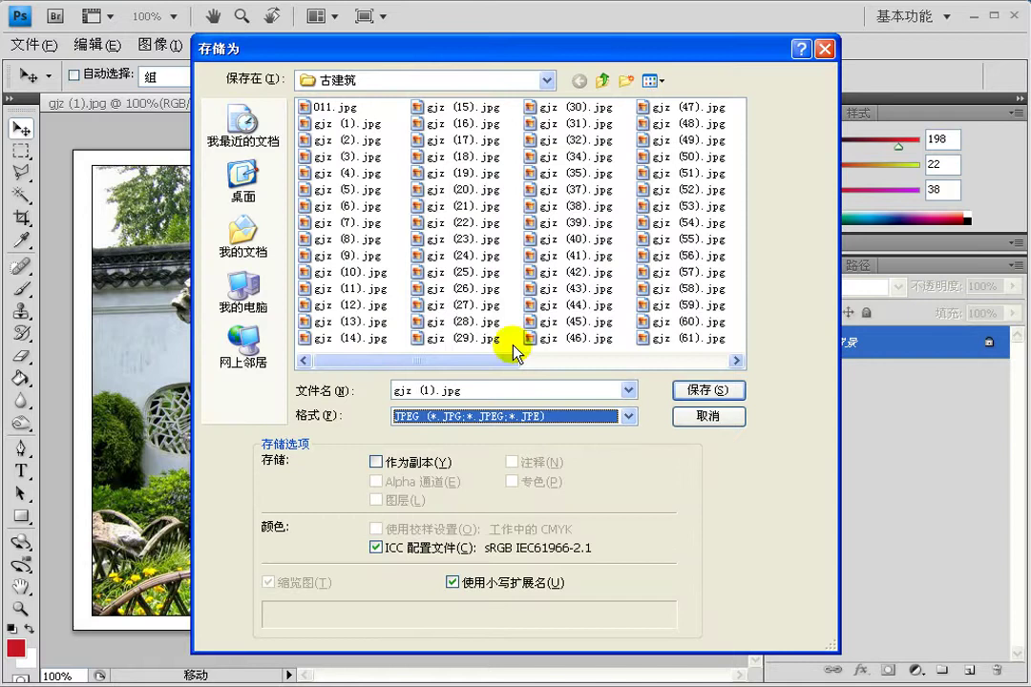
pyautogui.click(464, 80)
pyautogui.click(386, 109)
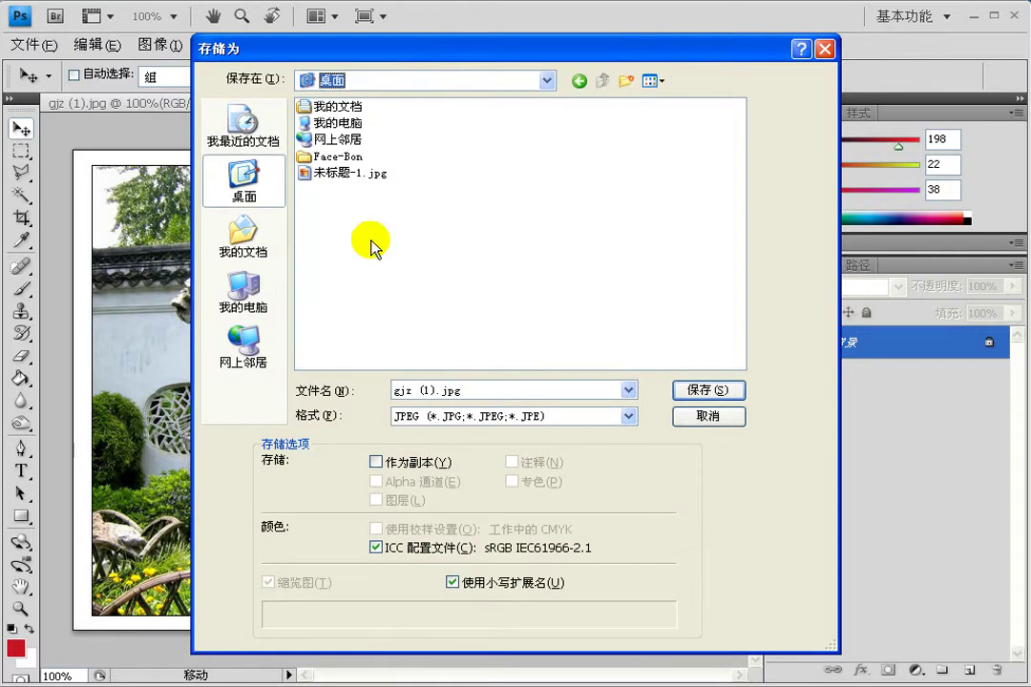
# Step: Name the file 11, save it as a high-quality JPEG, and close the photo
pyautogui.doubleClick(473, 391)
pyautogui.write('111')
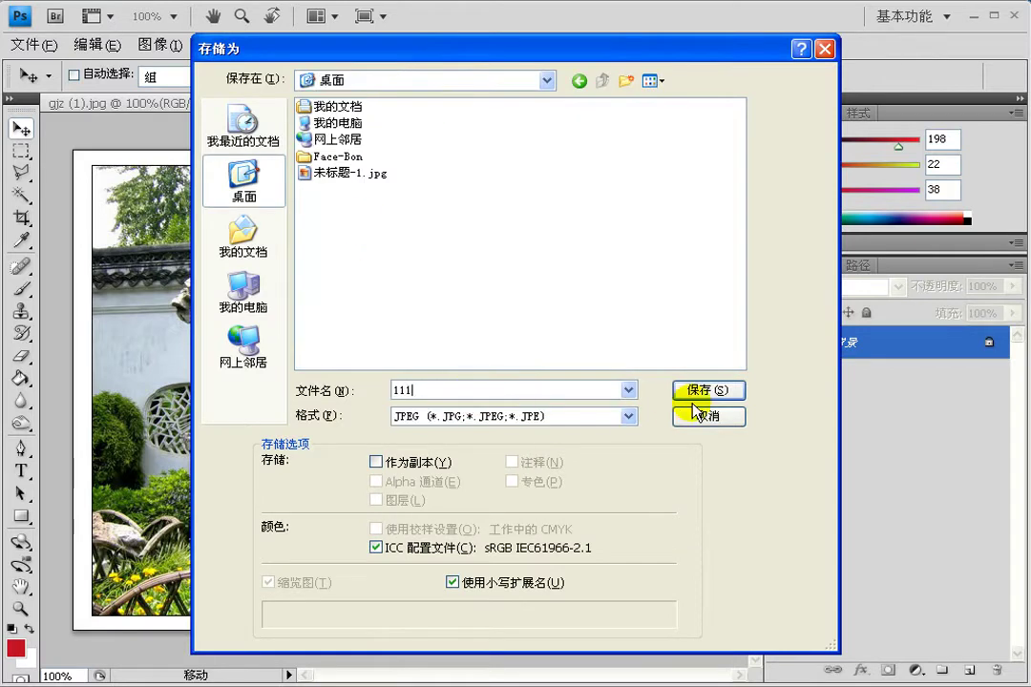
pyautogui.click(697, 391)
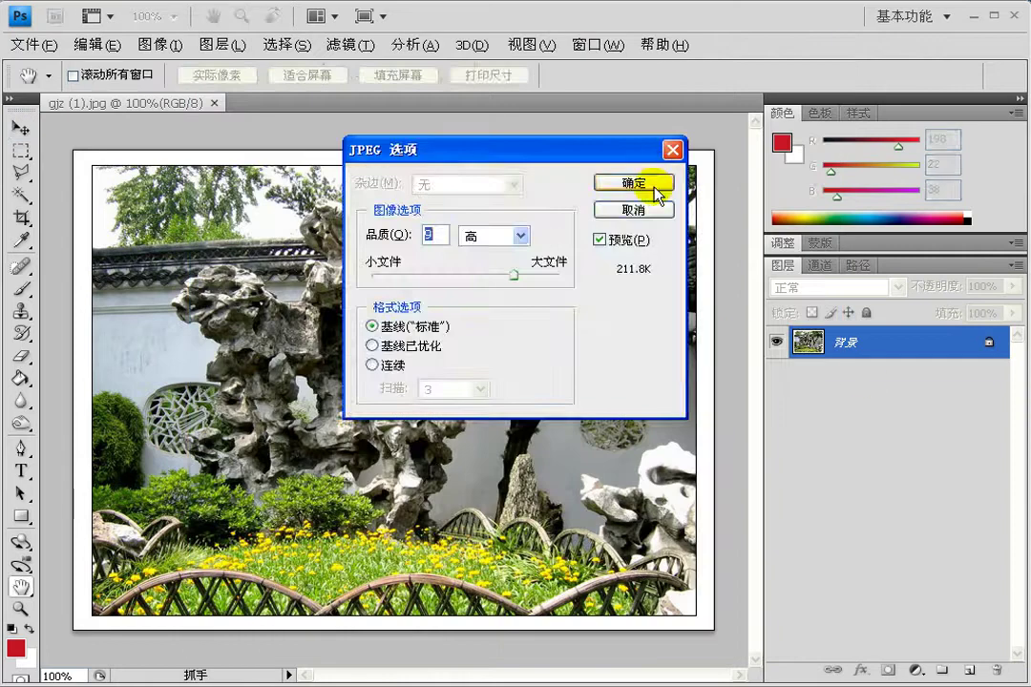
pyautogui.click(655, 188)
pyautogui.click(201, 103)
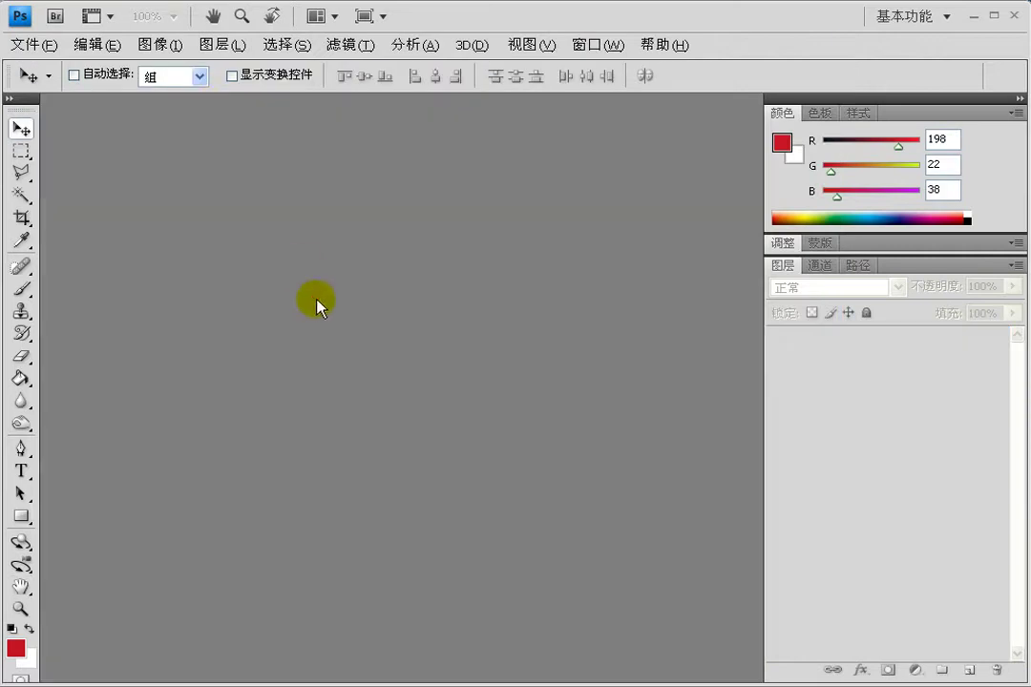
# Step: Open 111.jpg from the desktop, close it, and reopen it
pyautogui.doubleClick(316, 303)
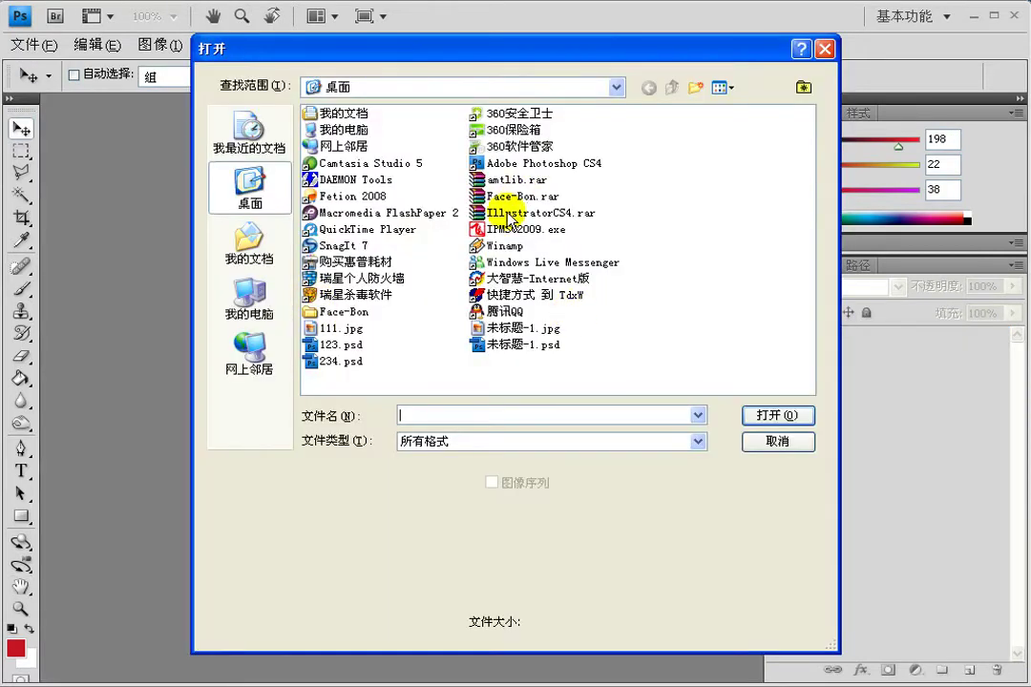
pyautogui.doubleClick(330, 327)
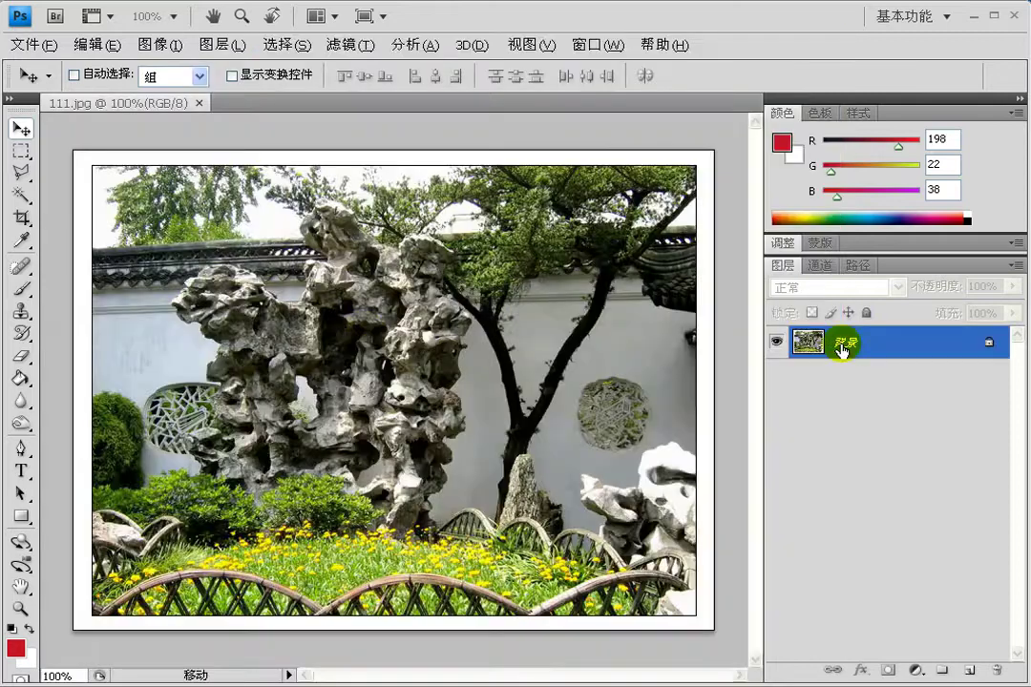
pyautogui.click(200, 103)
pyautogui.doubleClick(223, 158)
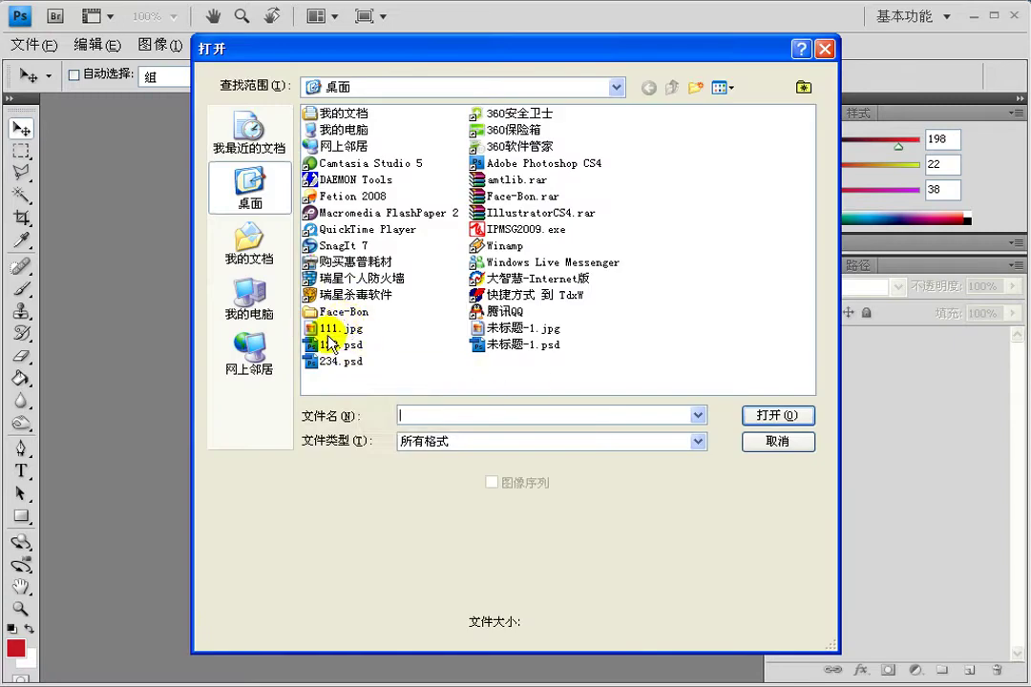
pyautogui.doubleClick(328, 332)
# Step: Save the photo in Photoshop (*.PSD;*.PDD) format as 111.psd
pyautogui.click(29, 45)
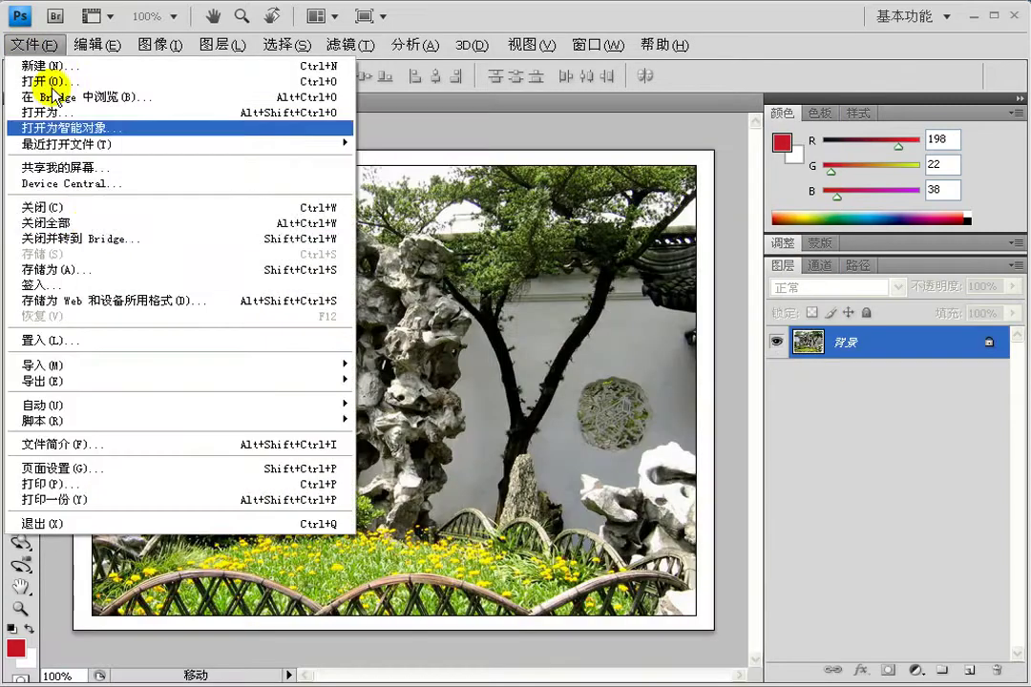
pyautogui.click(84, 271)
pyautogui.click(572, 417)
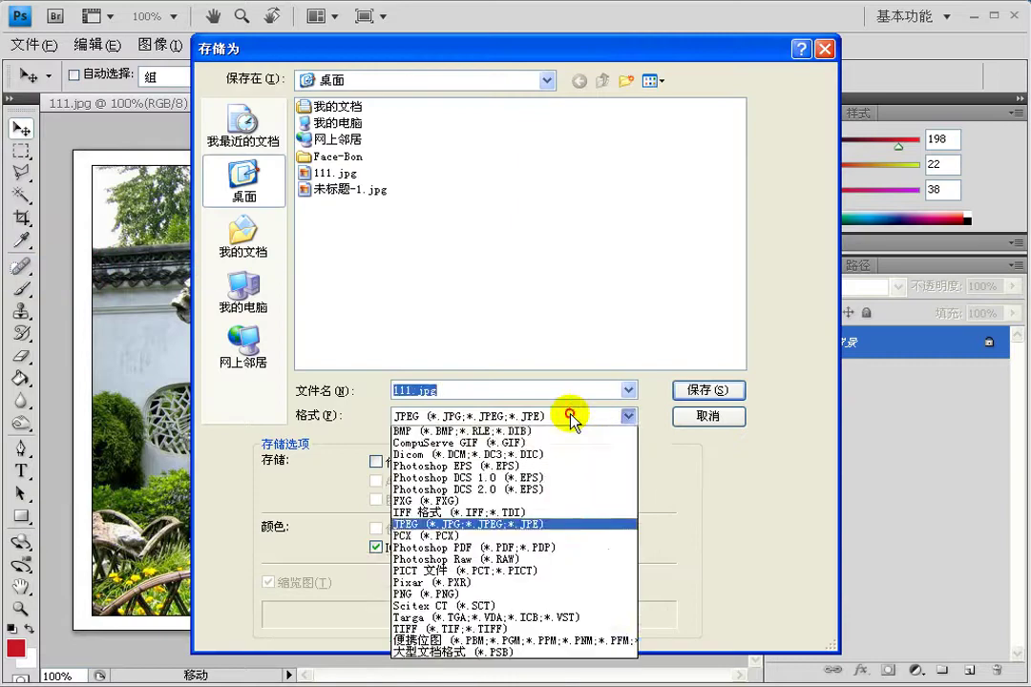
pyautogui.scroll(1, 568, 425)
pyautogui.click(559, 426)
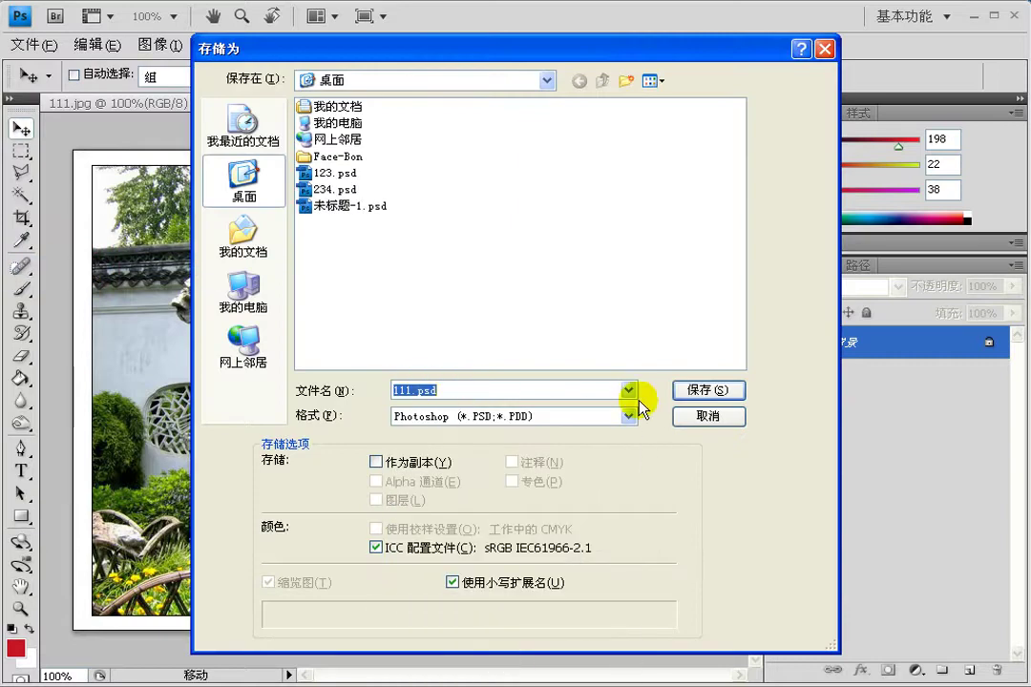
pyautogui.click(731, 391)
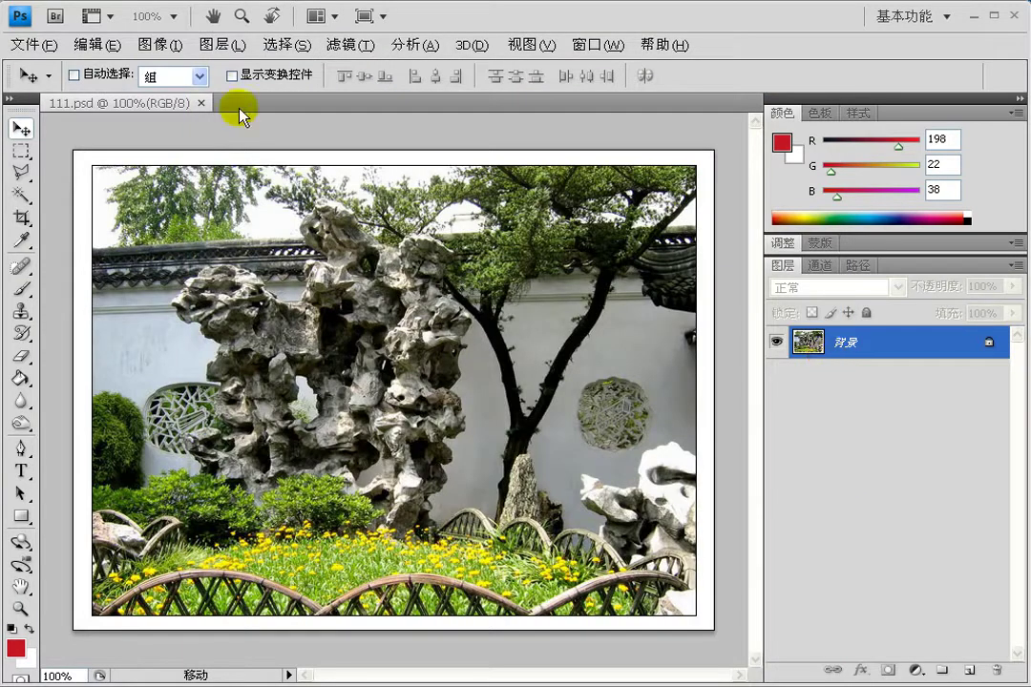
# Step: Close 111.psd and reopen it from the desktop to check its layers
pyautogui.click(201, 103)
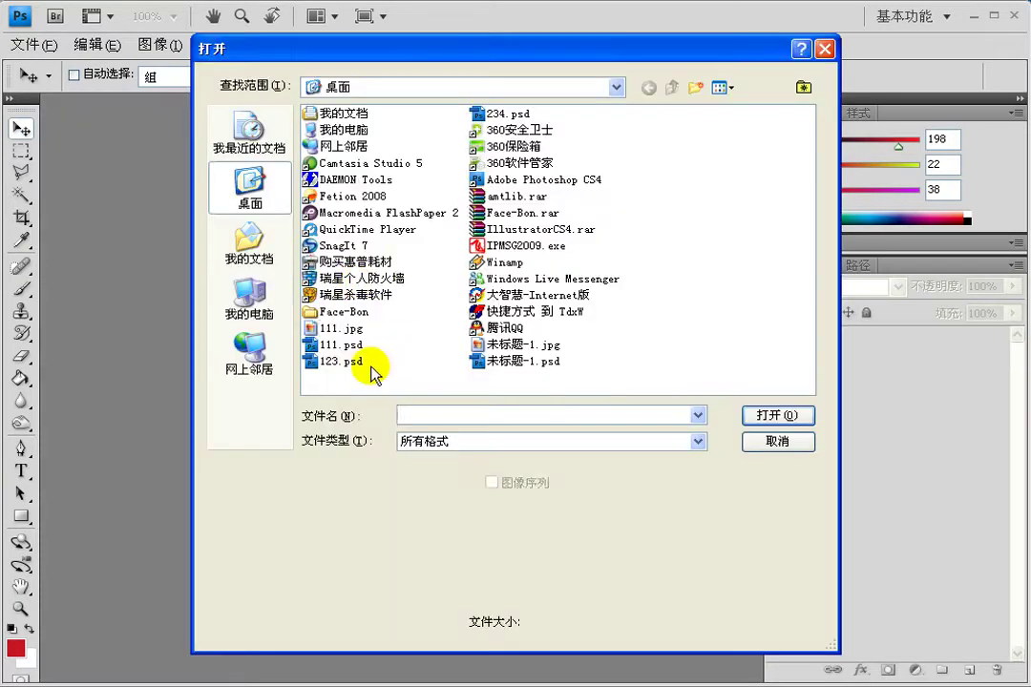
pyautogui.click(339, 328)
pyautogui.click(329, 362)
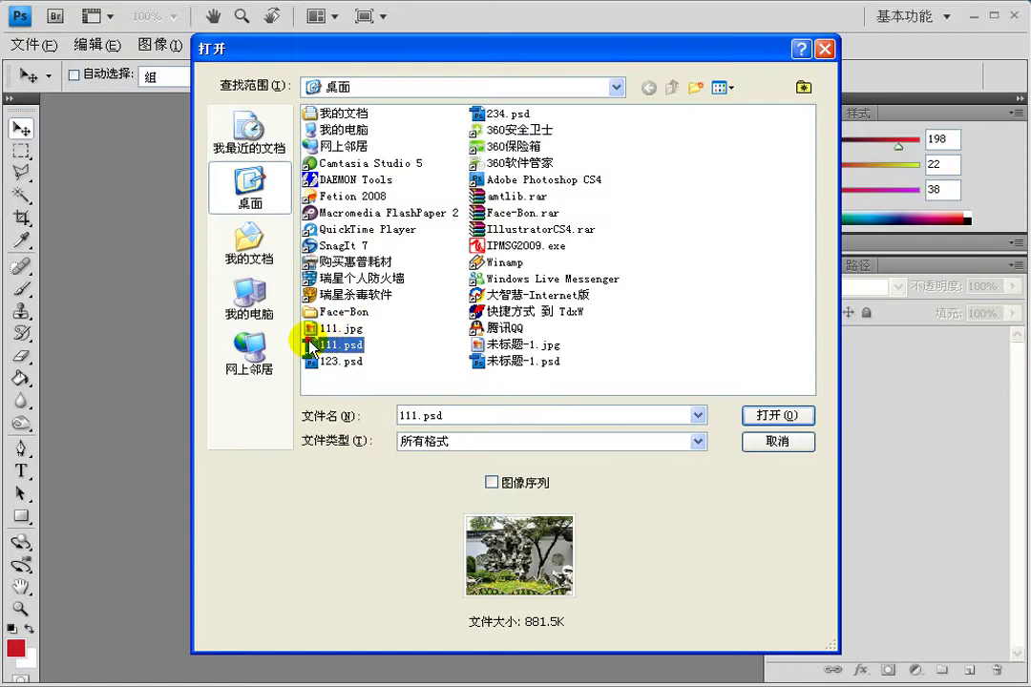
pyautogui.doubleClick(315, 344)
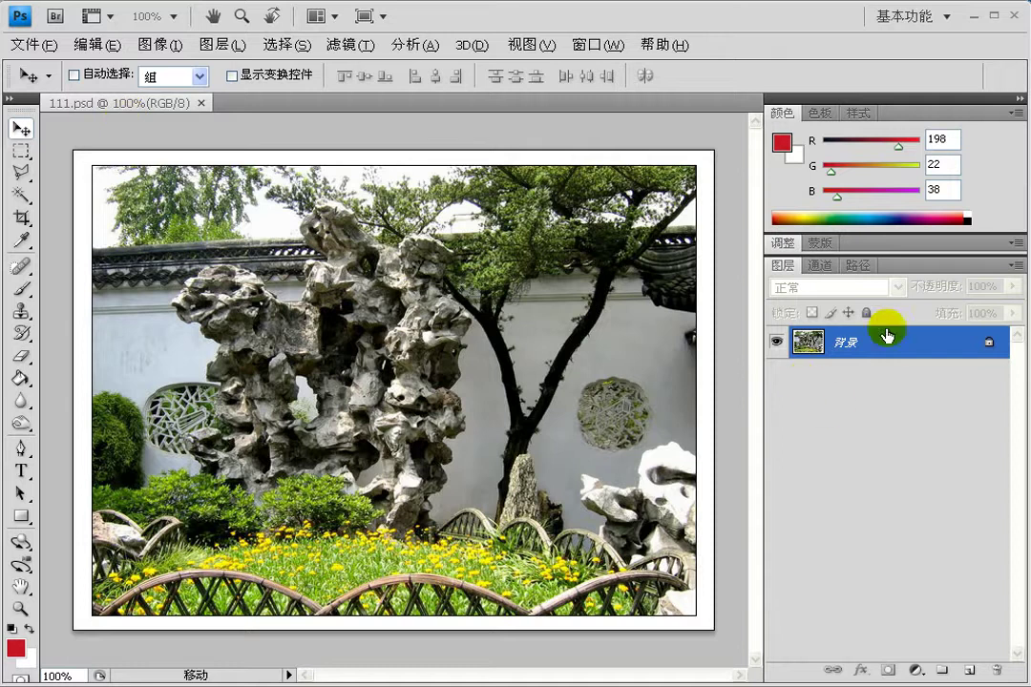
# Step: Duplicate the 背景 layer as 背景 副本, then delete that copy
pyautogui.moveTo(877, 343)
pyautogui.mouseDown()
pyautogui.moveTo(966, 665)
pyautogui.moveTo(920, 466)
pyautogui.mouseUp()
pyautogui.moveTo(886, 346)
pyautogui.mouseDown()
pyautogui.moveTo(983, 622)
pyautogui.moveTo(970, 666)
pyautogui.mouseUp()
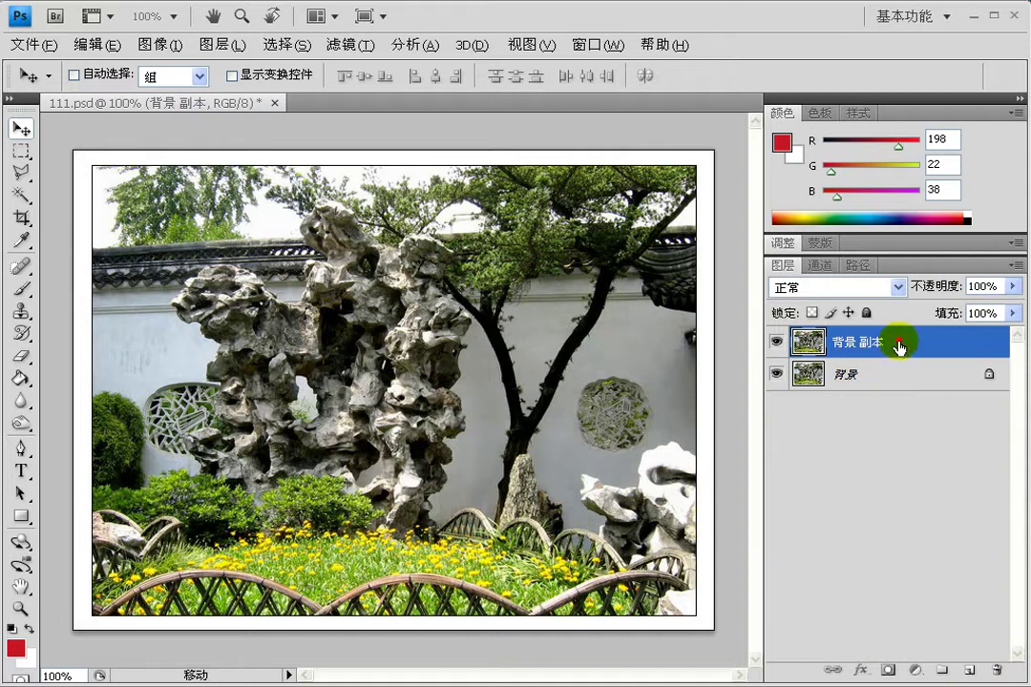
pyautogui.moveTo(892, 352)
pyautogui.mouseDown()
pyautogui.moveTo(994, 629)
pyautogui.moveTo(995, 671)
pyautogui.mouseUp()
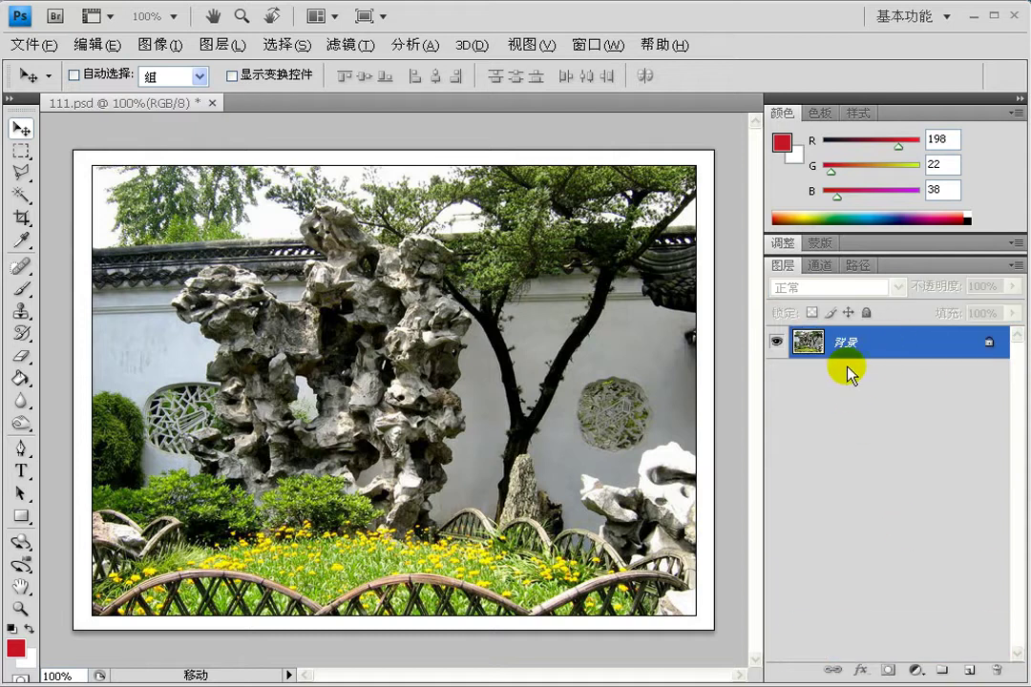